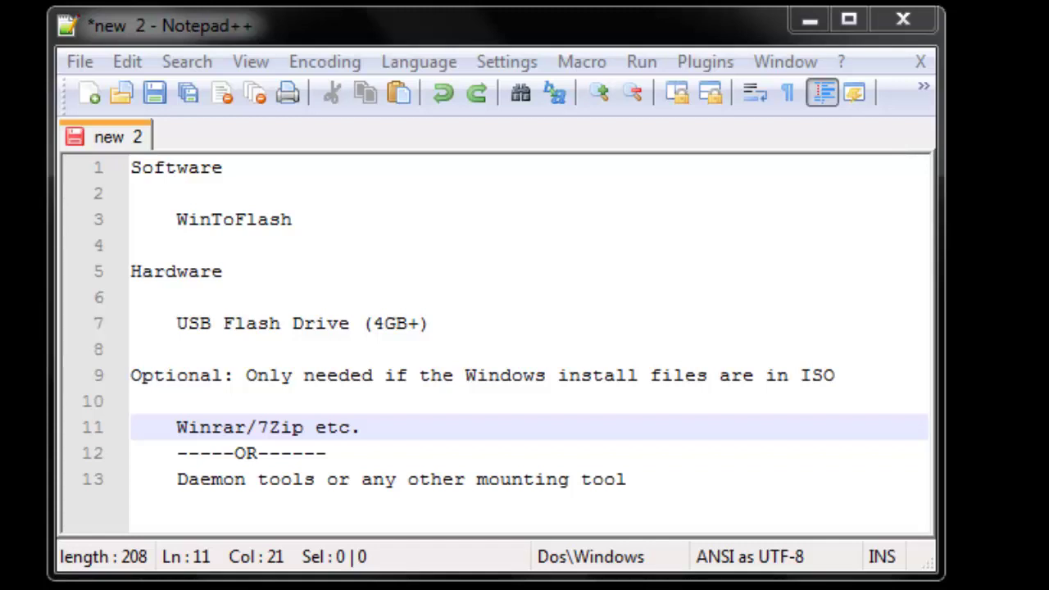
- Highlight the WinToFlash requirement and the Hardware heading in the notes
click(307, 194)
drag(311, 219, 177, 221)
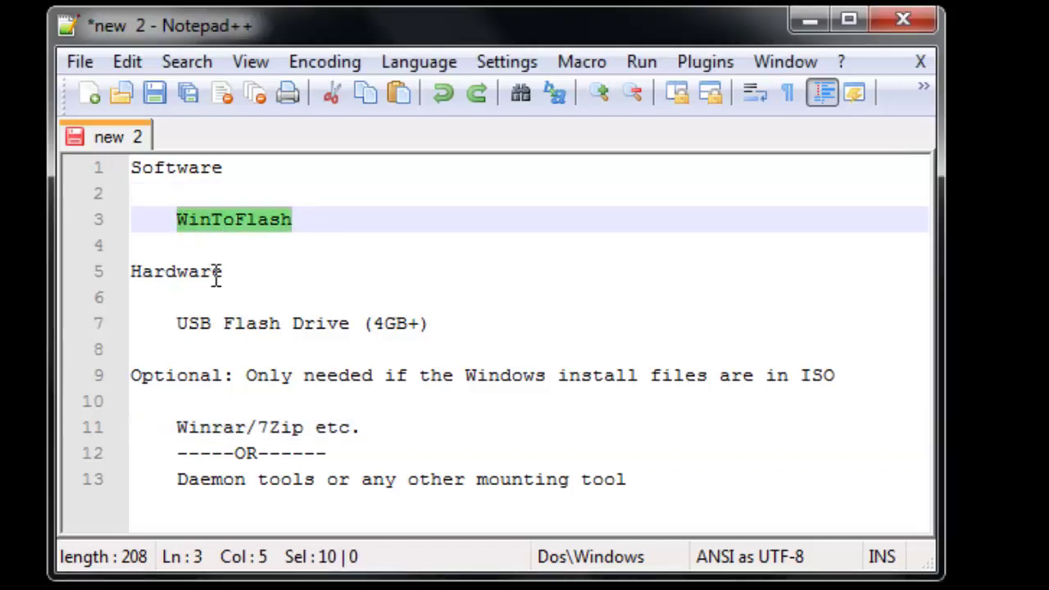
drag(223, 272, 9, 276)
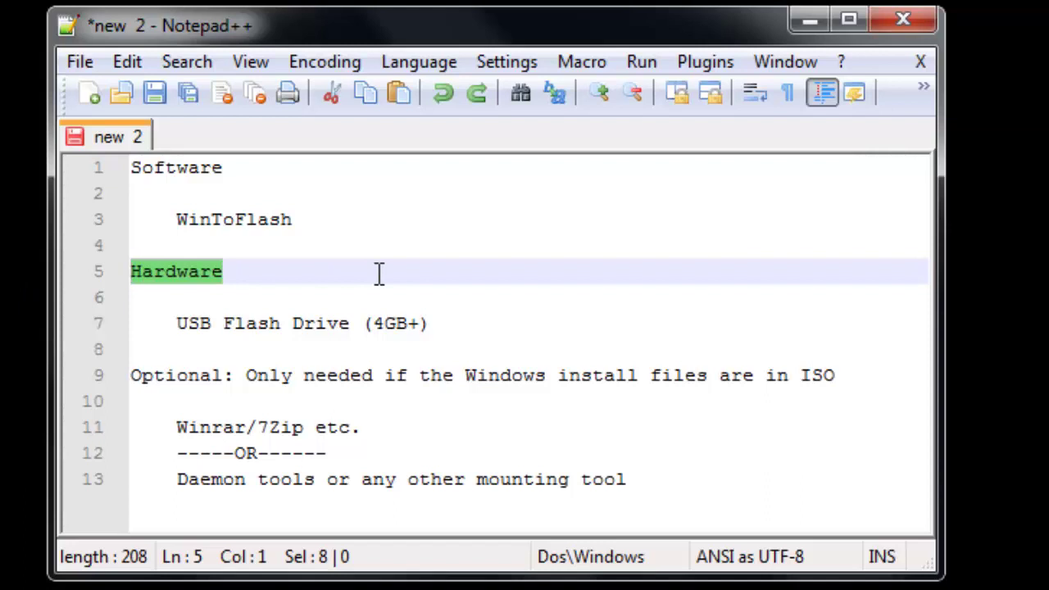
drag(176, 375, 476, 376)
click(698, 376)
- Highlight the word ISO and the Winrar/7Zip and mounting-tool lines in the notes
drag(835, 375, 800, 375)
drag(398, 433, 173, 429)
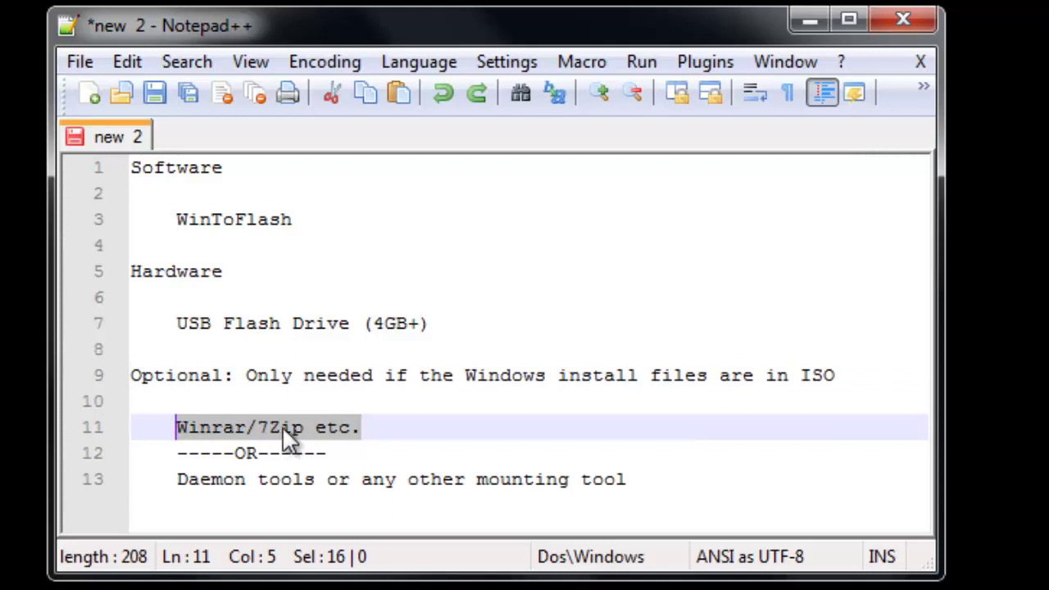
drag(235, 485, 546, 490)
click(215, 480)
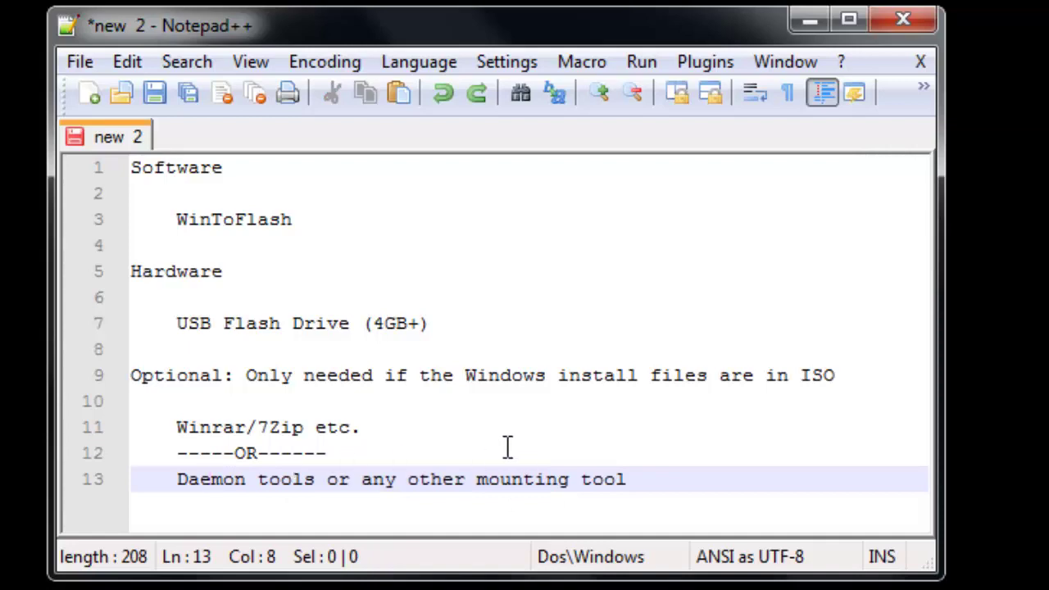
click(578, 558)
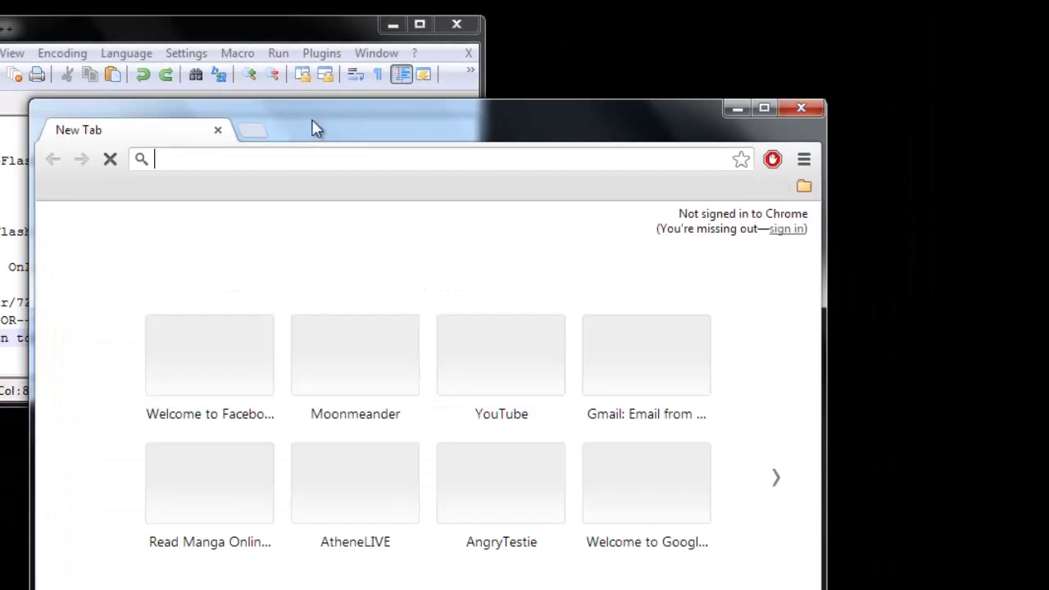
- Search Google for 'wintofl' and open the WinToFlash home page result
drag(336, 146, 574, 10)
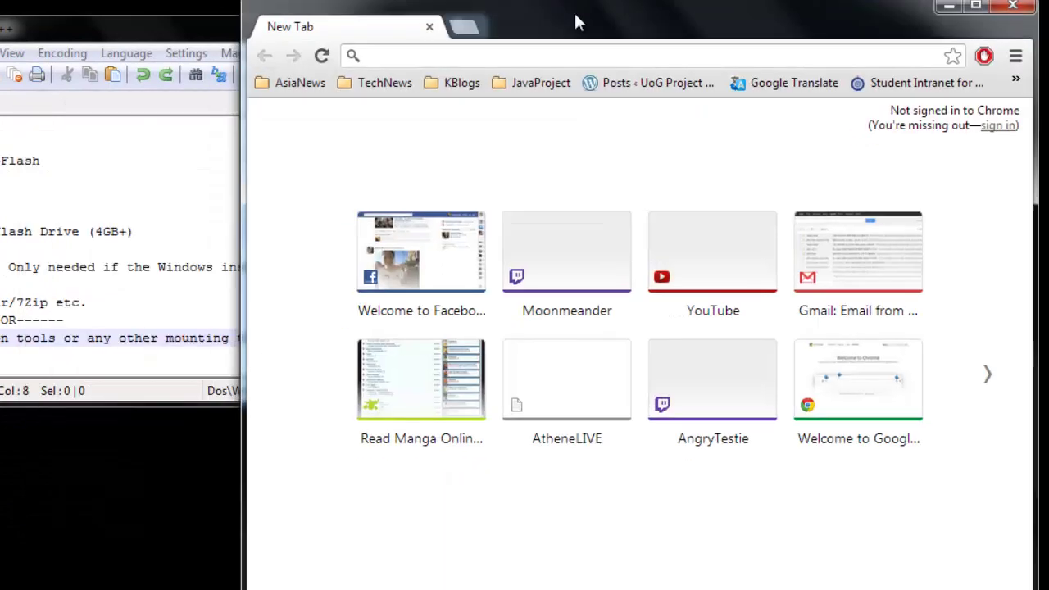
text(win)
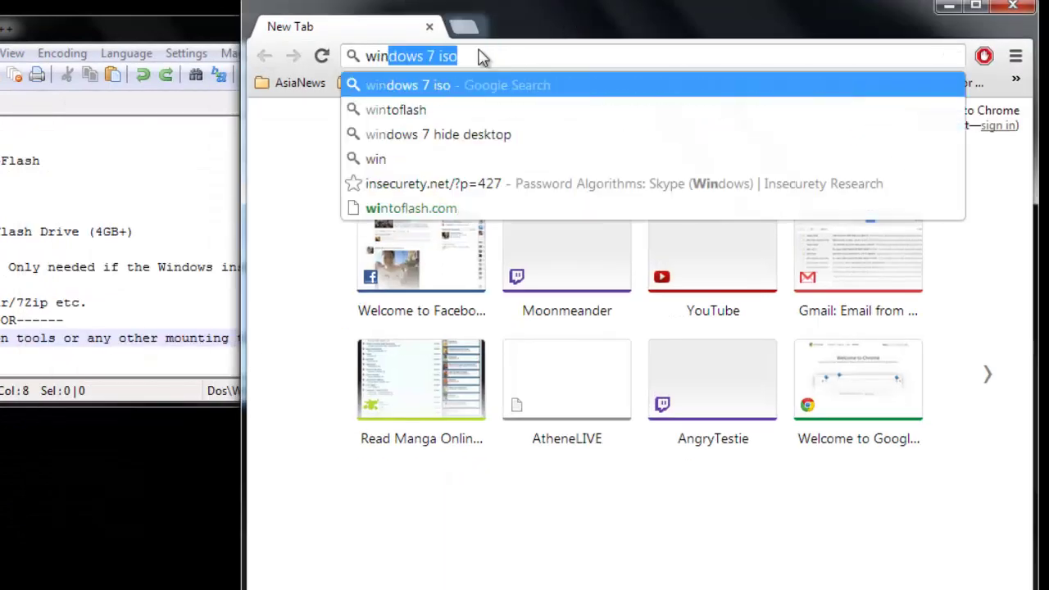
text(to)
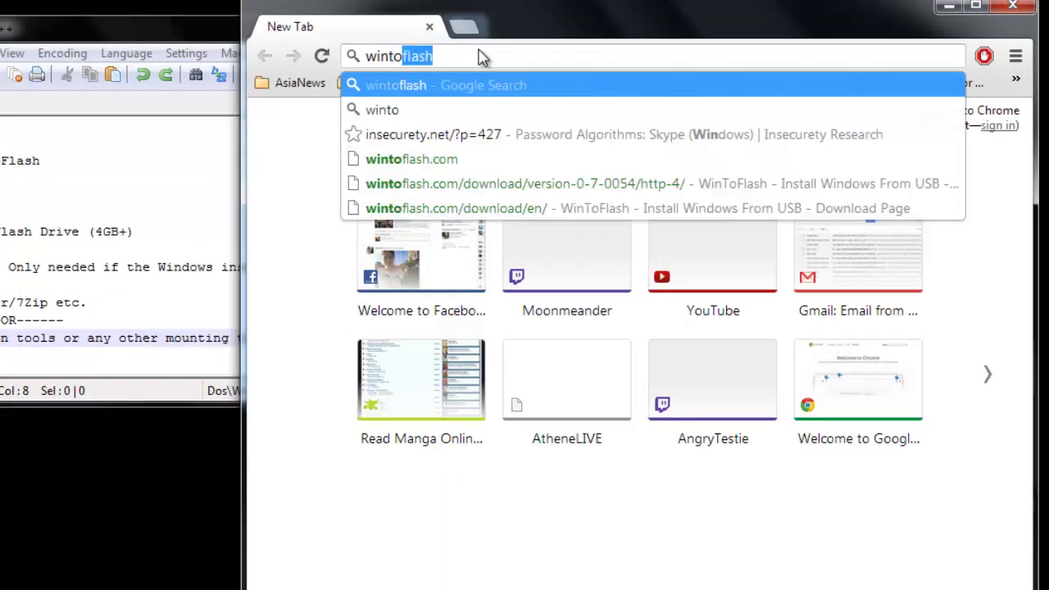
text(fl)
key(Return)
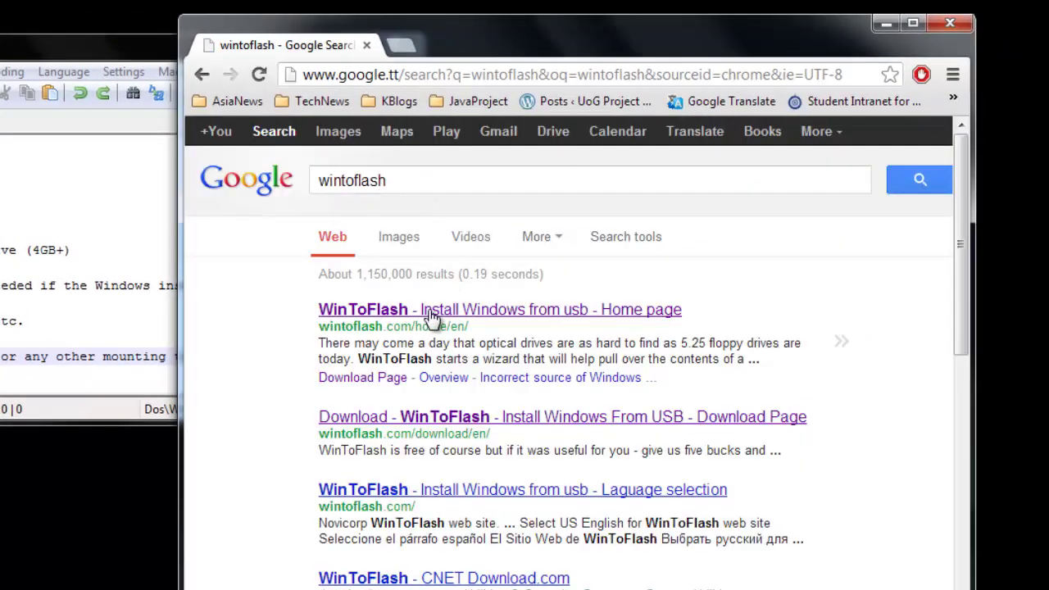
click(430, 310)
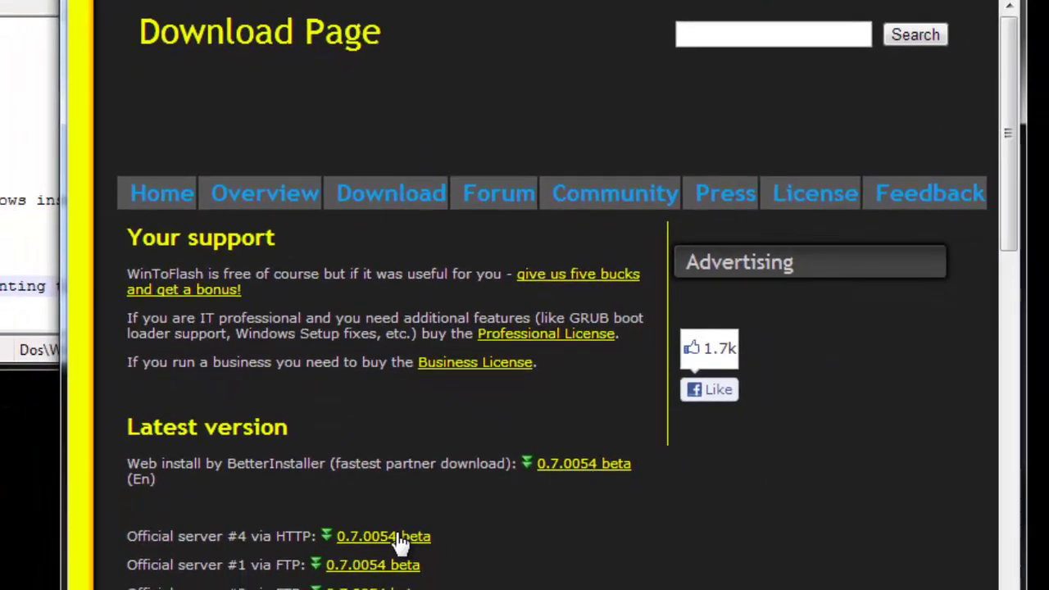
- Start the WinToFlash 0.7.0054 beta download, then cancel it in the downloads list
click(396, 539)
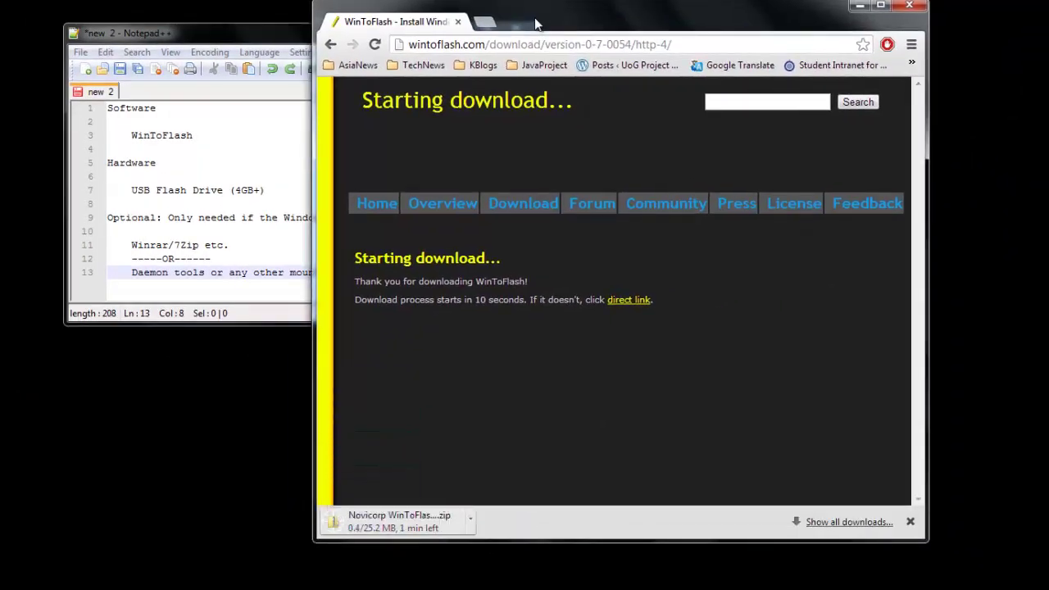
click(853, 522)
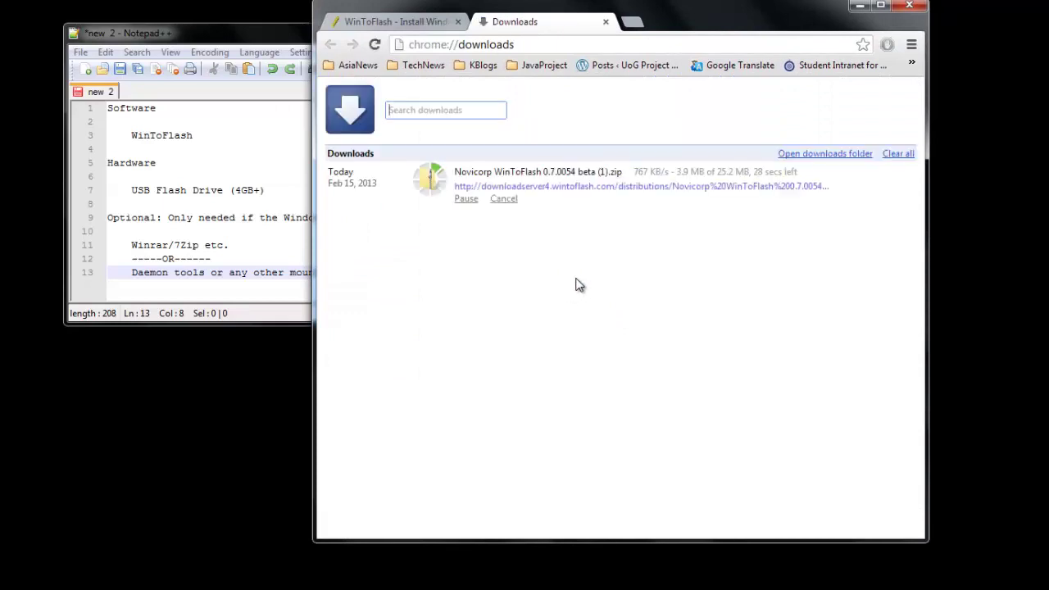
click(501, 199)
- Check in Computer that Removable Disk (G:) is empty with its free space shown
mouse_move(264, 503)
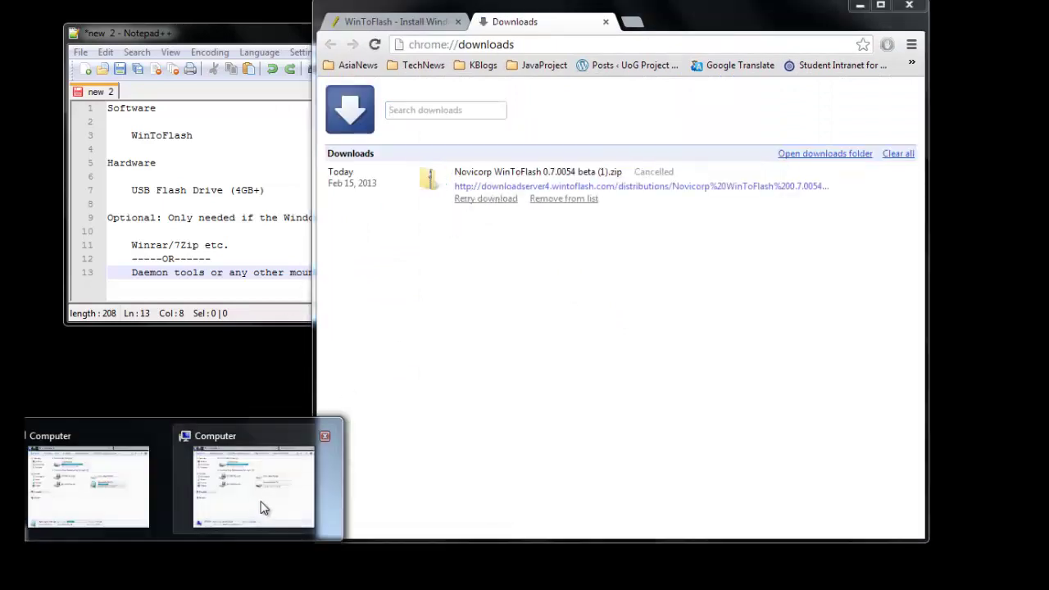
click(122, 491)
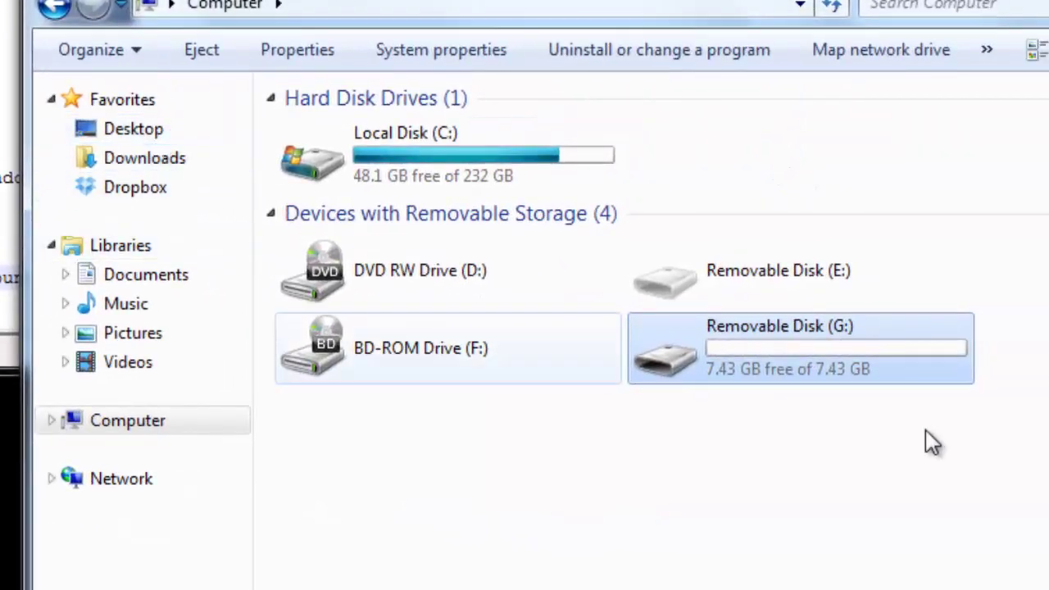
click(713, 467)
click(734, 379)
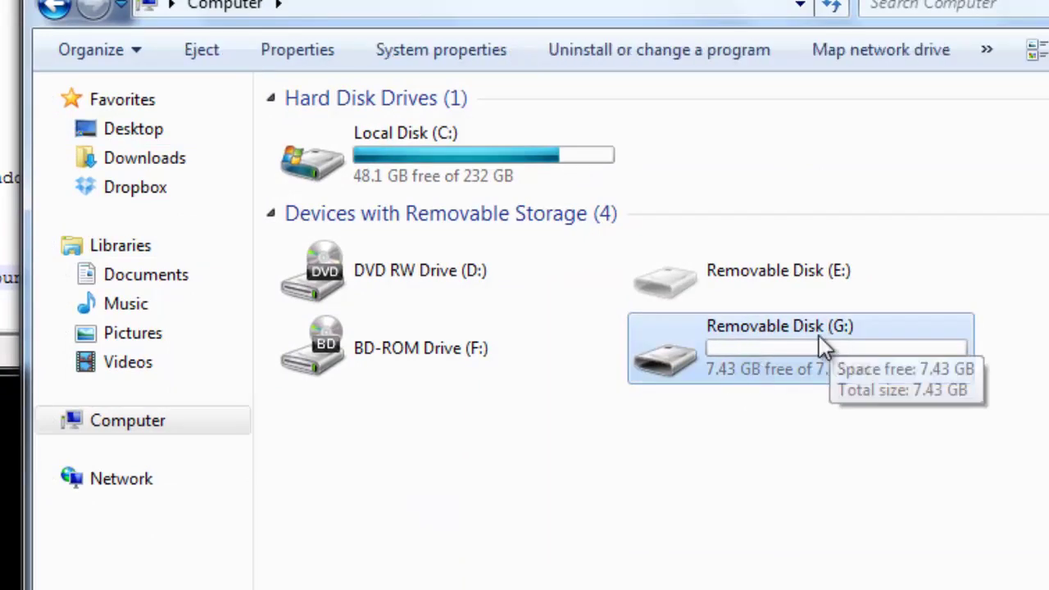
- Extract the WinToFlash zip in Downloads with 7-Zip Extract Here
click(144, 158)
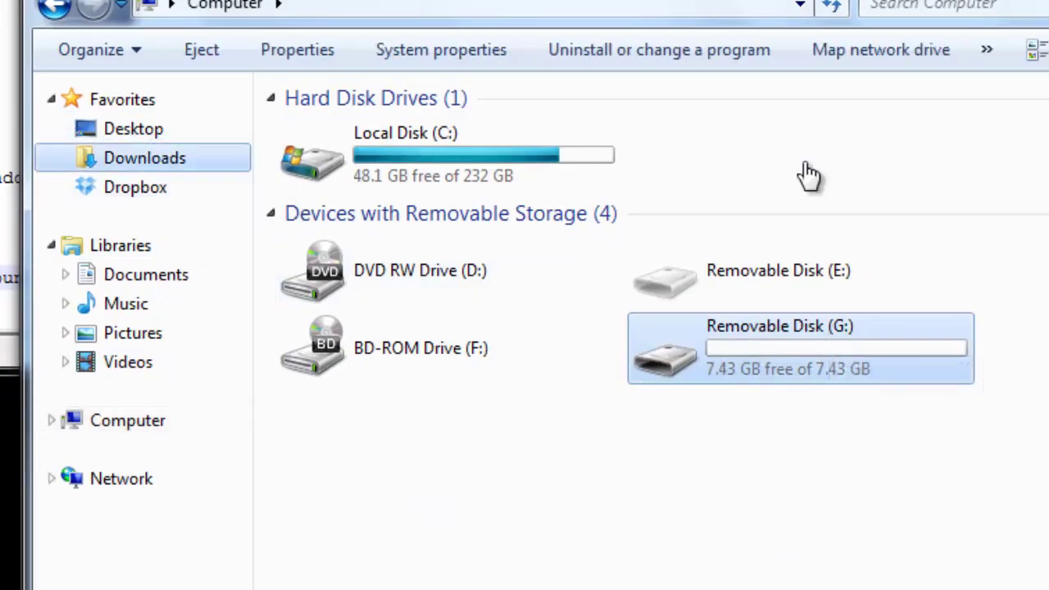
click(489, 190)
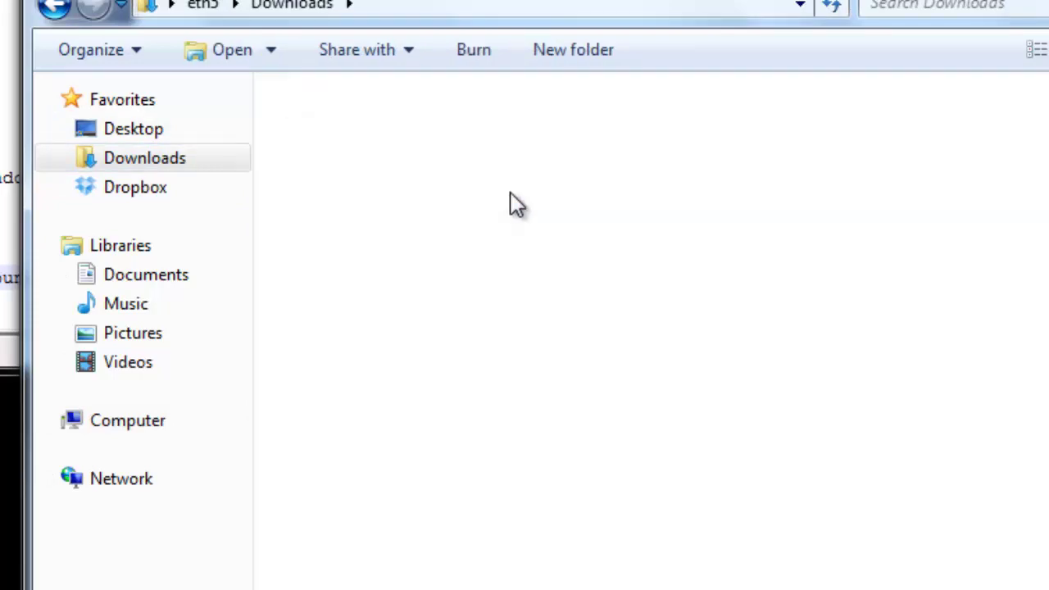
right_click(492, 193)
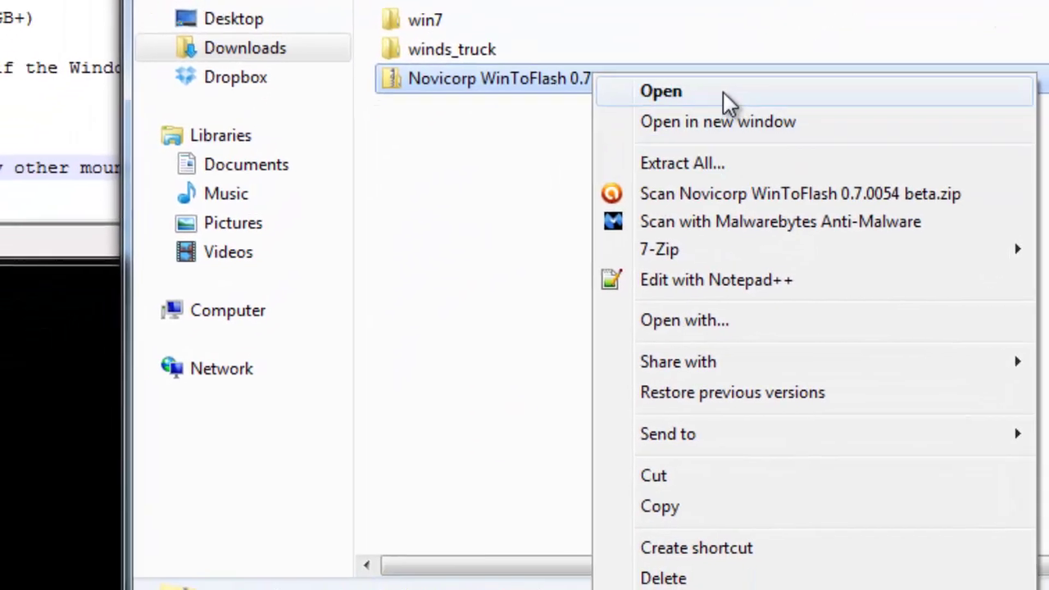
mouse_move(574, 321)
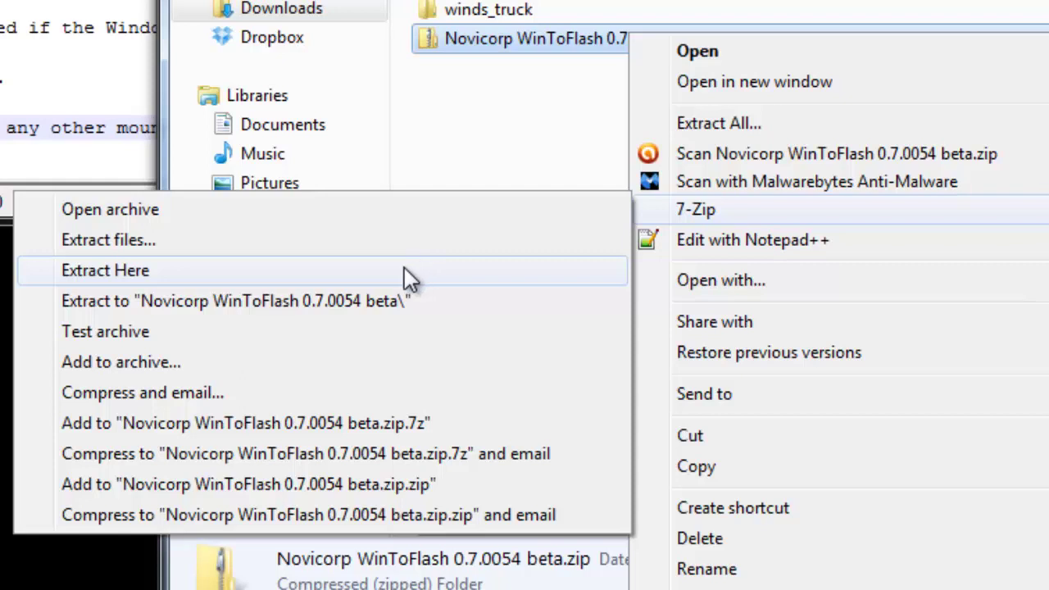
click(404, 269)
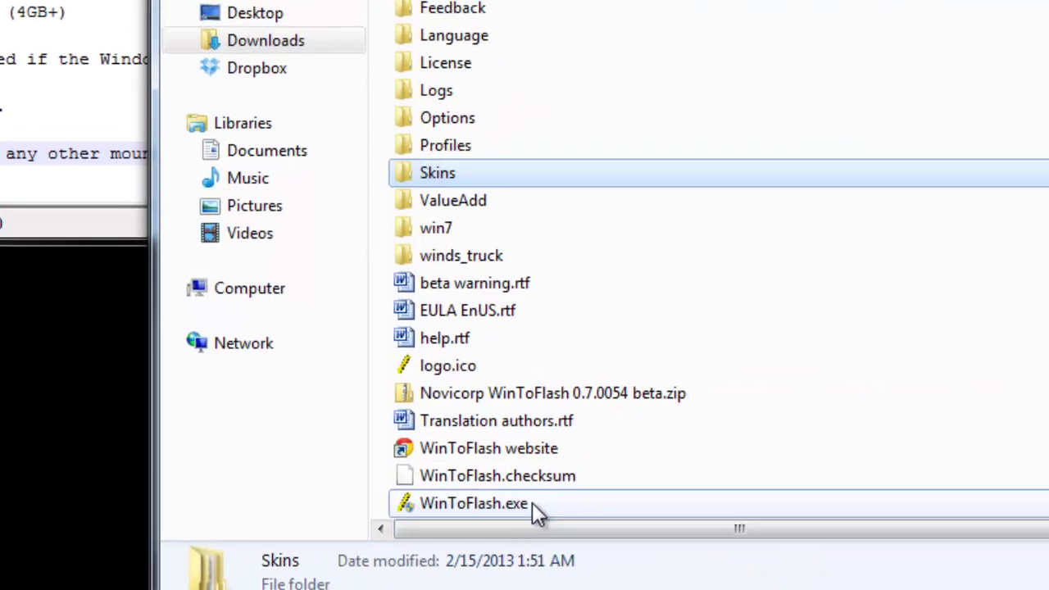
- Launch WinToFlash.exe, accept the EULA and turn off sending statistics
double_click(537, 449)
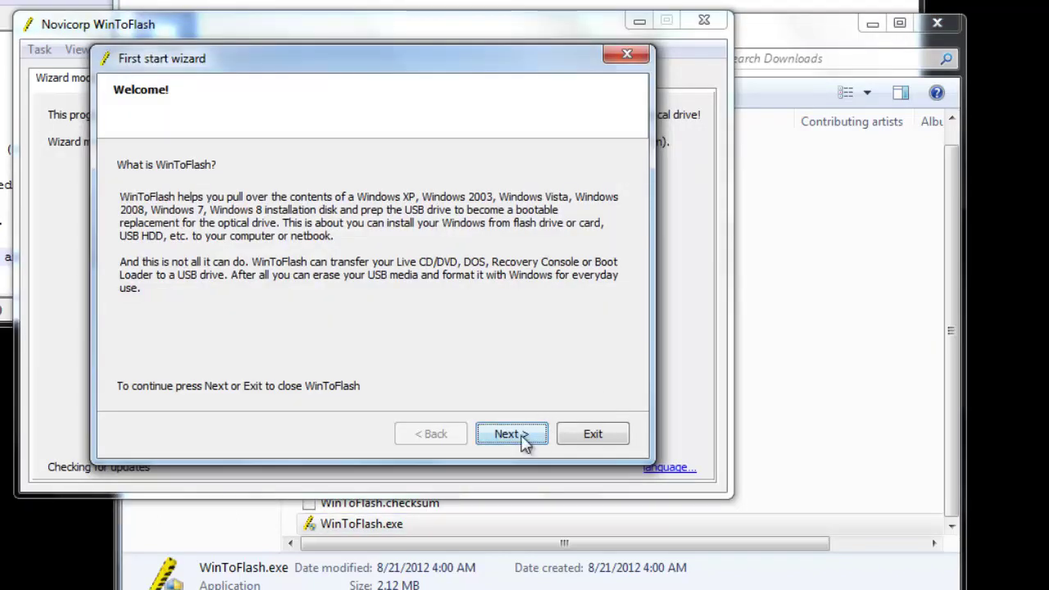
click(531, 443)
click(404, 418)
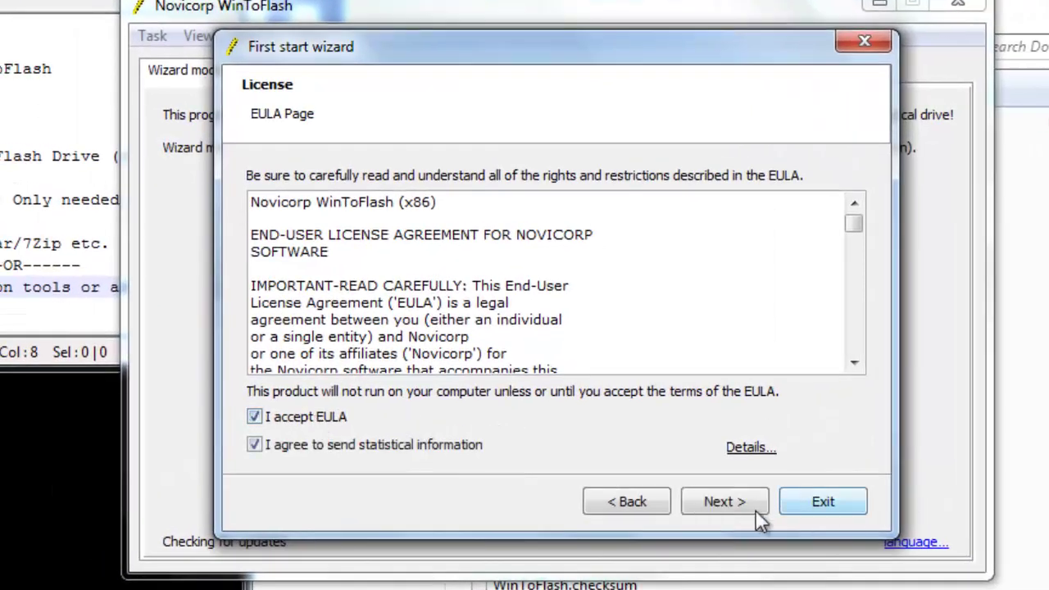
click(254, 446)
key(Return)
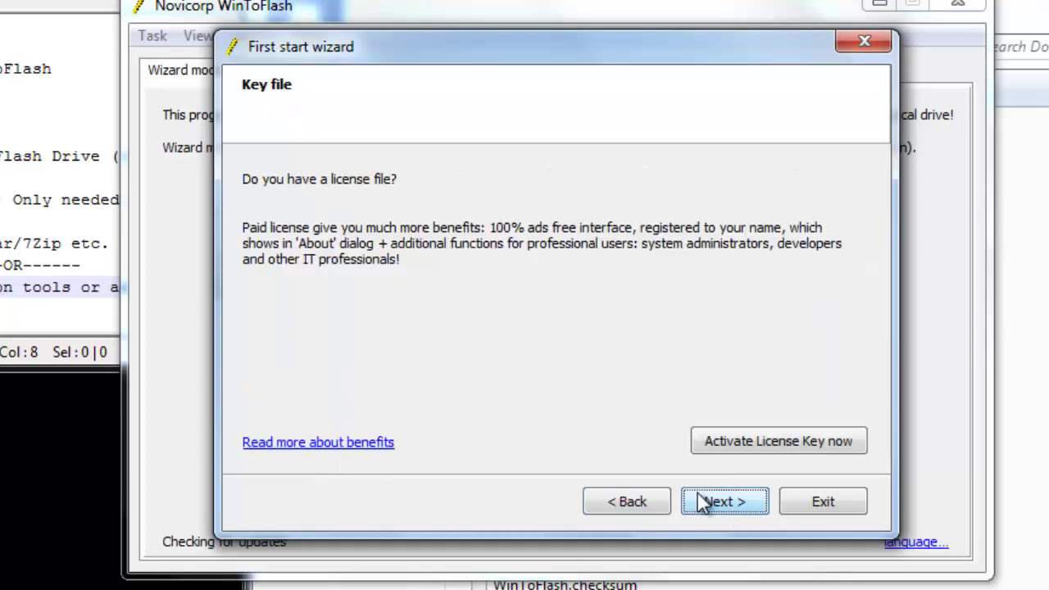
- Skip the key file and partner software pages and finish the first-start wizard
click(738, 508)
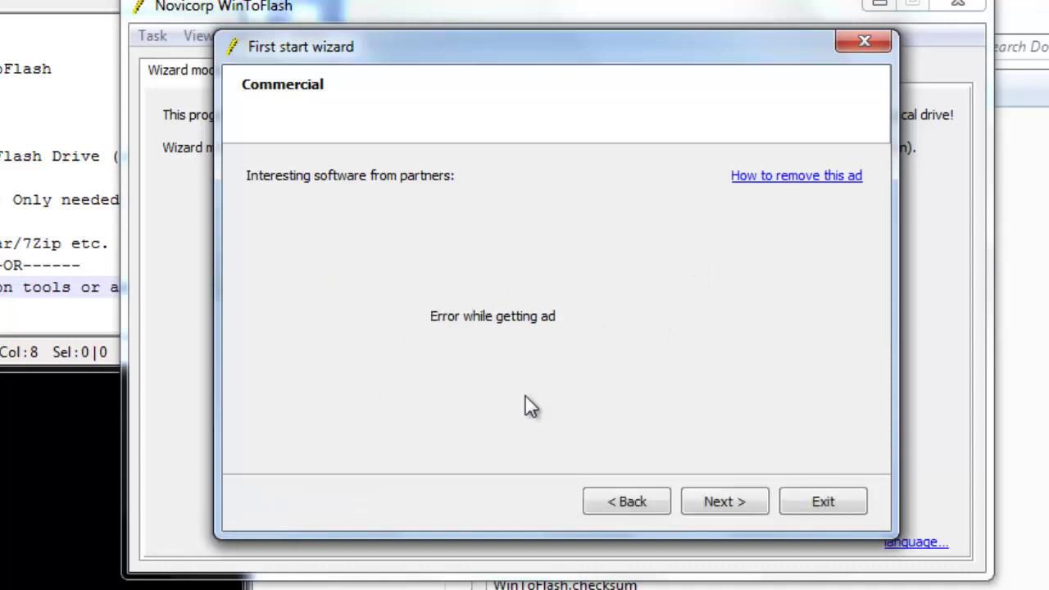
click(710, 498)
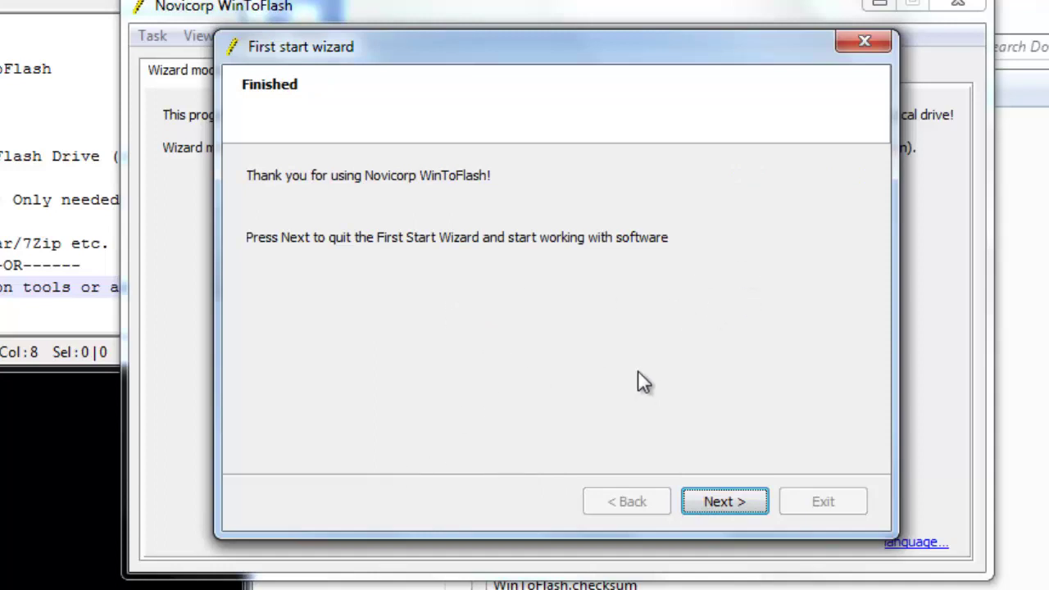
click(710, 502)
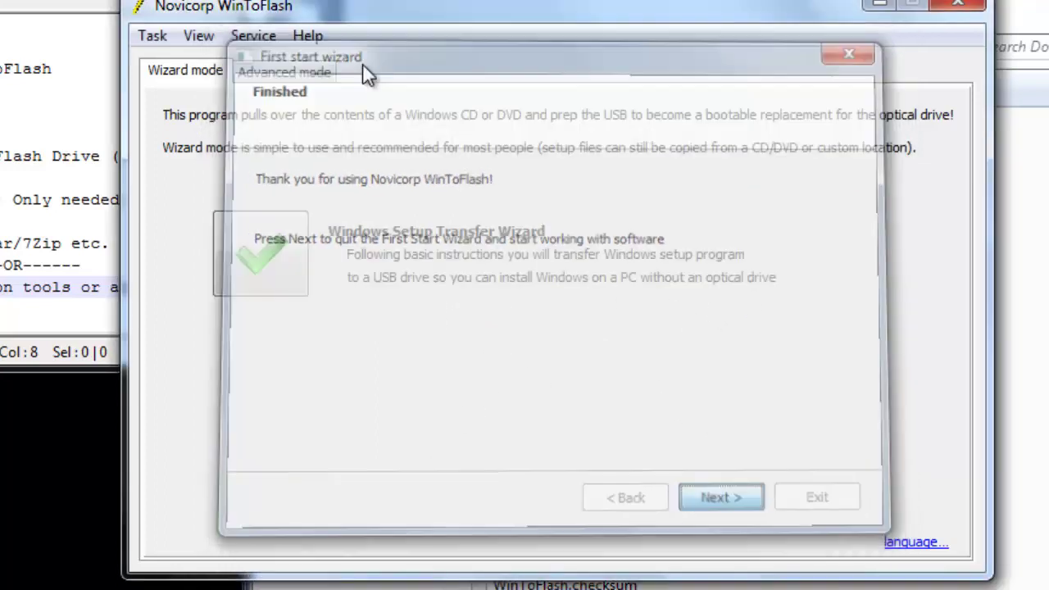
- In Advanced mode, create a 'Transfer Windows Vista/2008/7/8 setup to USB drive' task
click(307, 73)
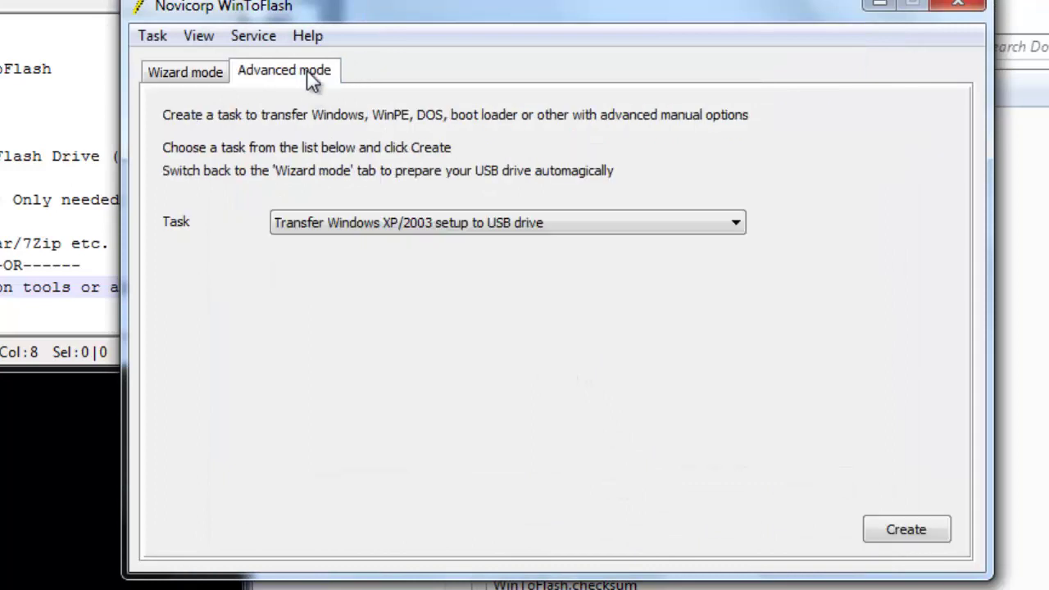
click(546, 230)
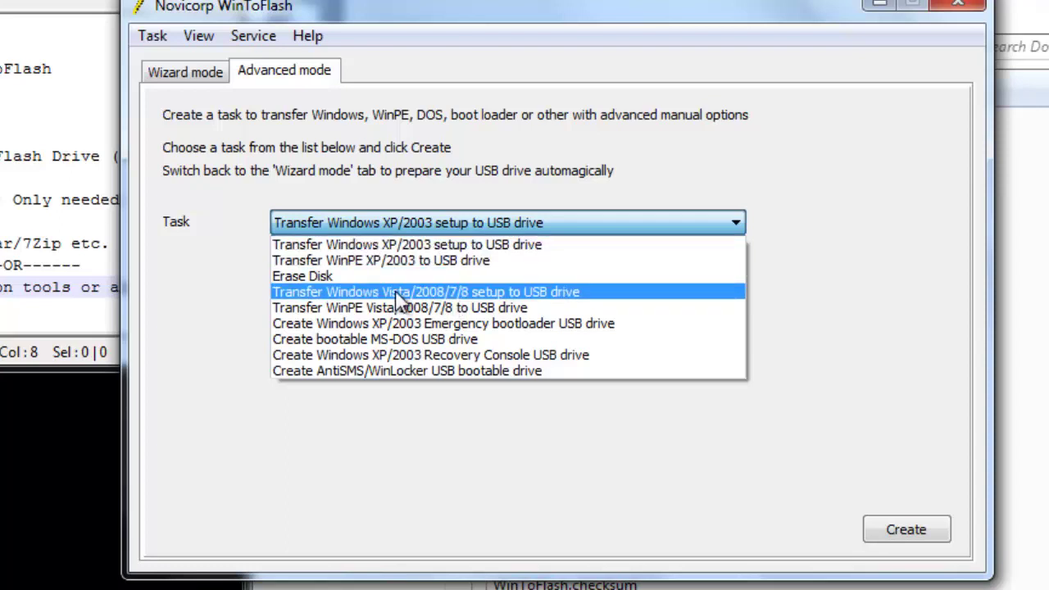
click(482, 300)
click(905, 529)
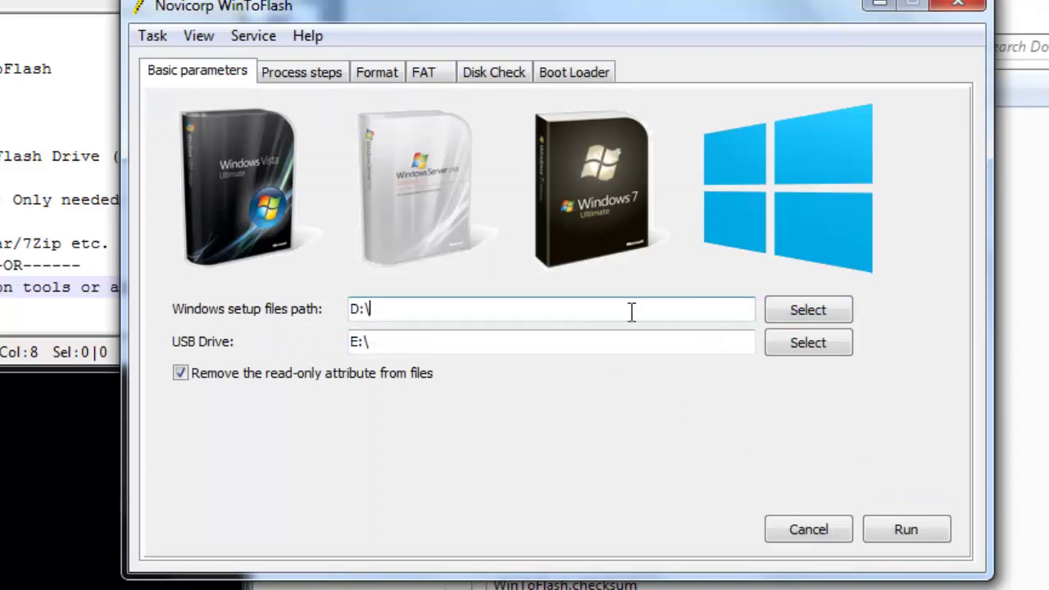
- Browse Computer and pick DVD RW Drive (D:) for the Windows setup files path
click(404, 312)
key(Tab)
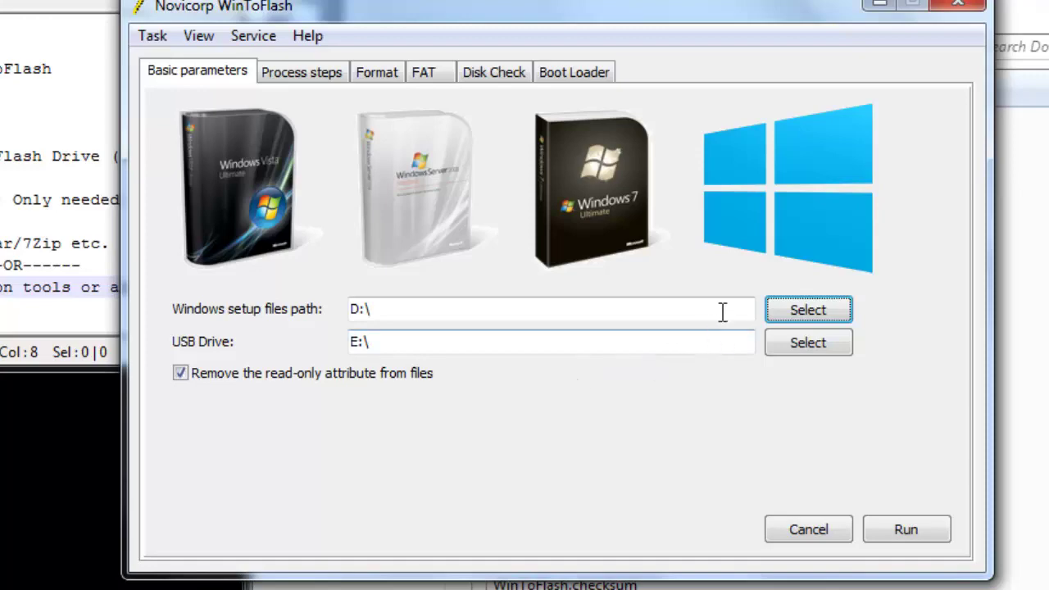
click(805, 308)
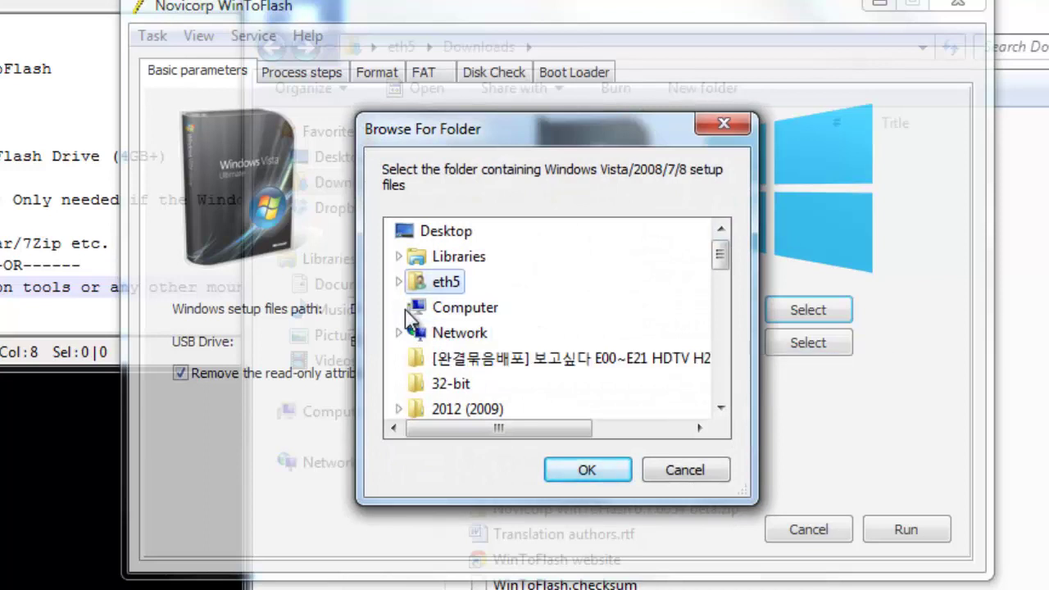
click(399, 307)
scroll(629, 292, up, 1)
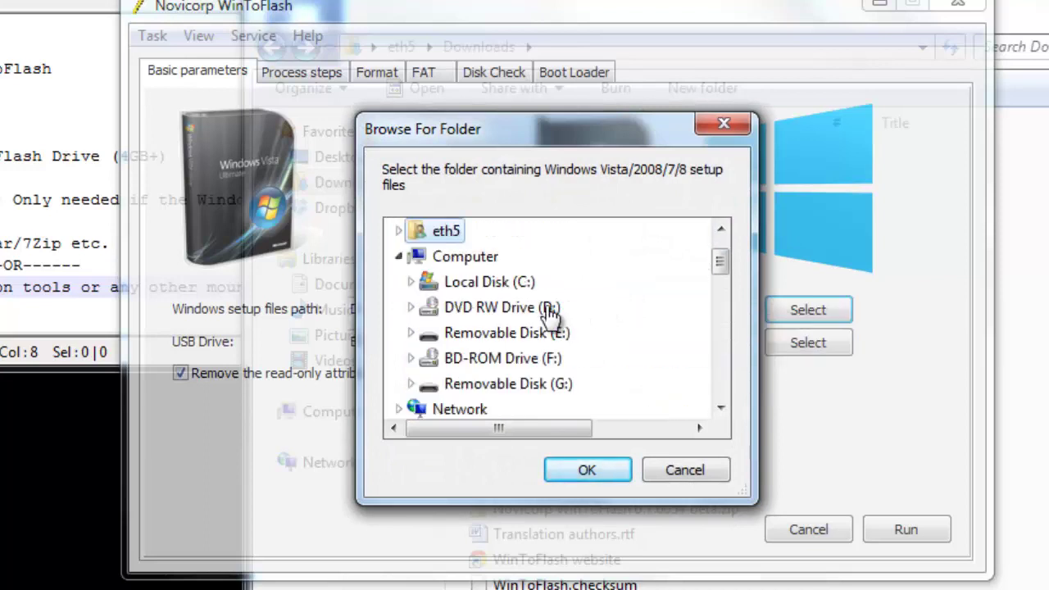
click(512, 311)
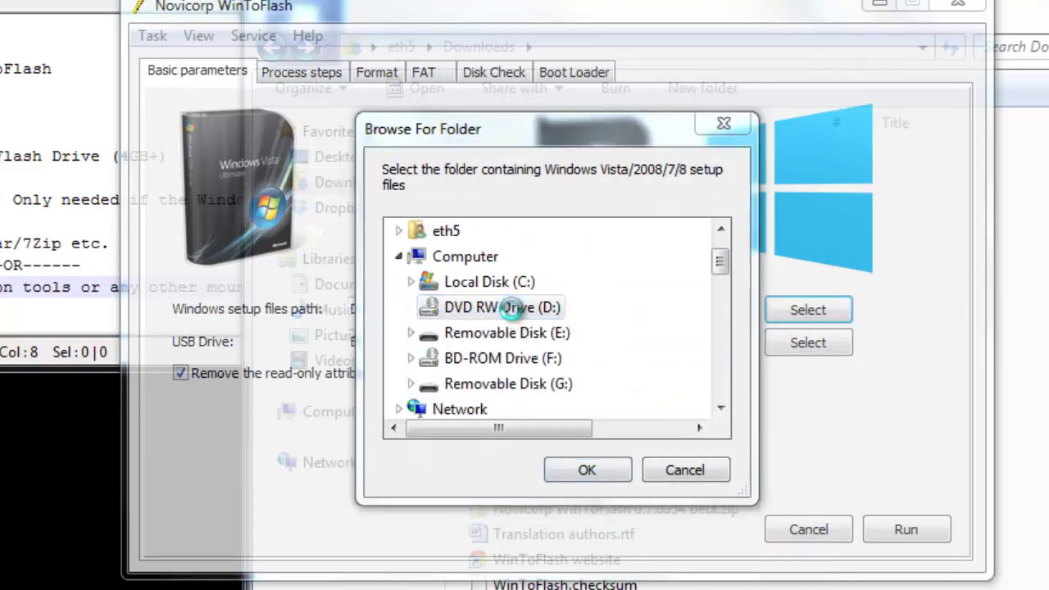
click(587, 470)
- Dismiss the insert-disc prompt, confirm D:\, and bring the Downloads Explorer window forward
click(718, 331)
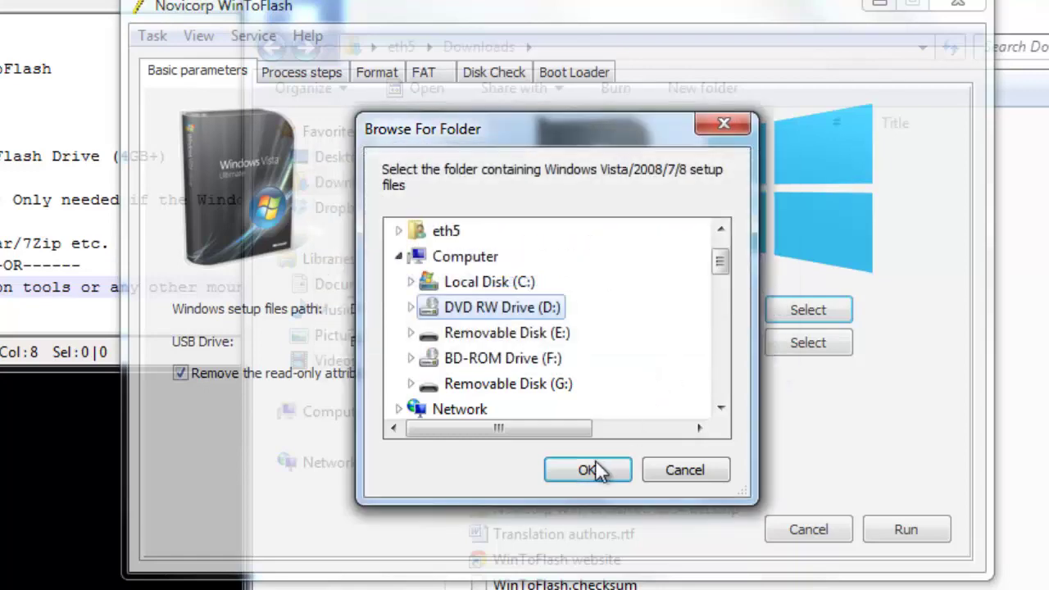
click(587, 468)
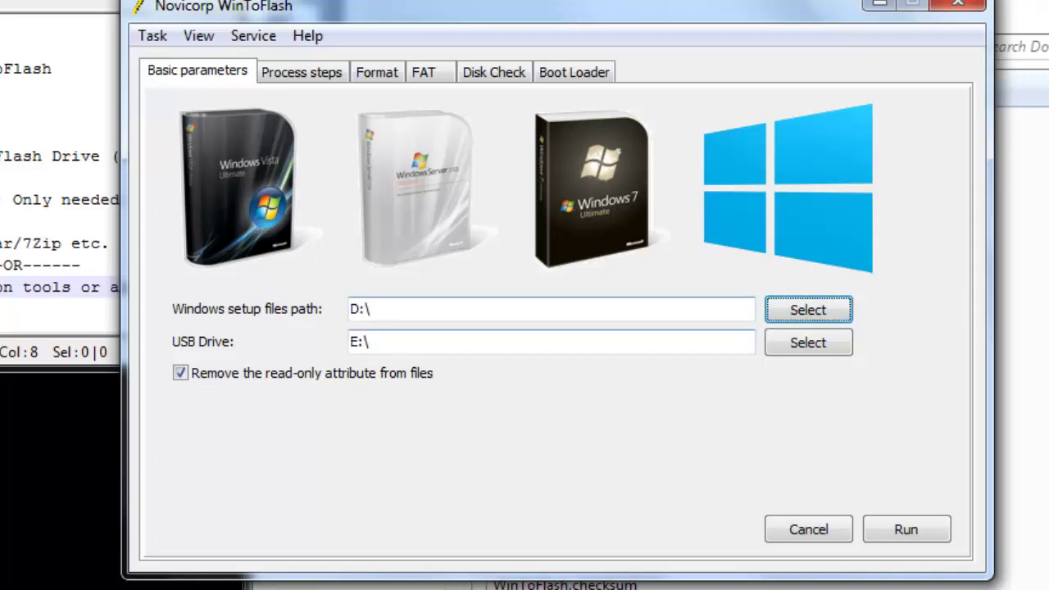
click(148, 589)
click(148, 577)
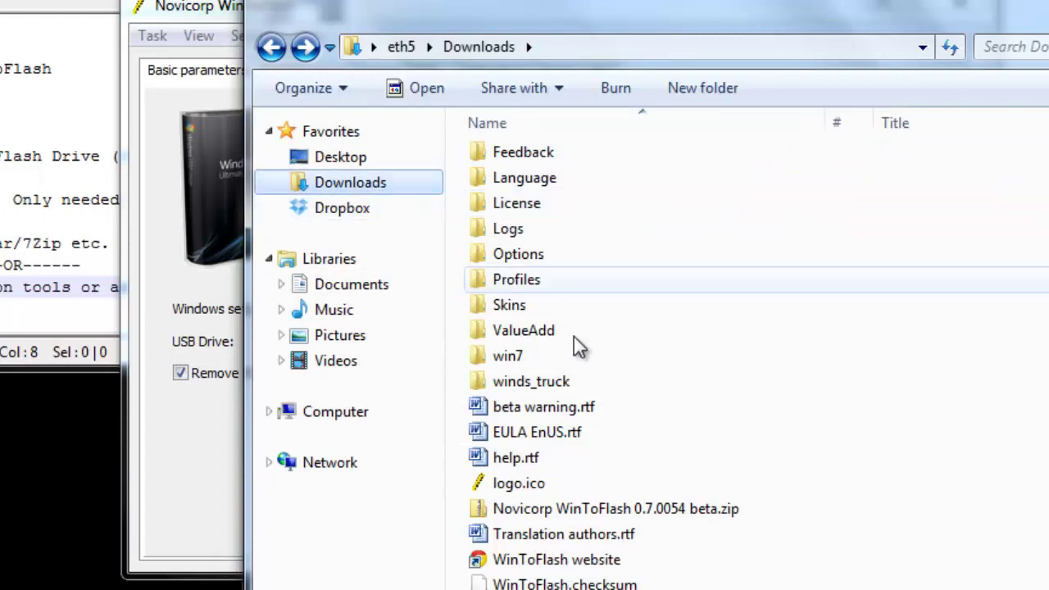
- Open the win7 folder in Downloads and select win7.iso
double_click(564, 357)
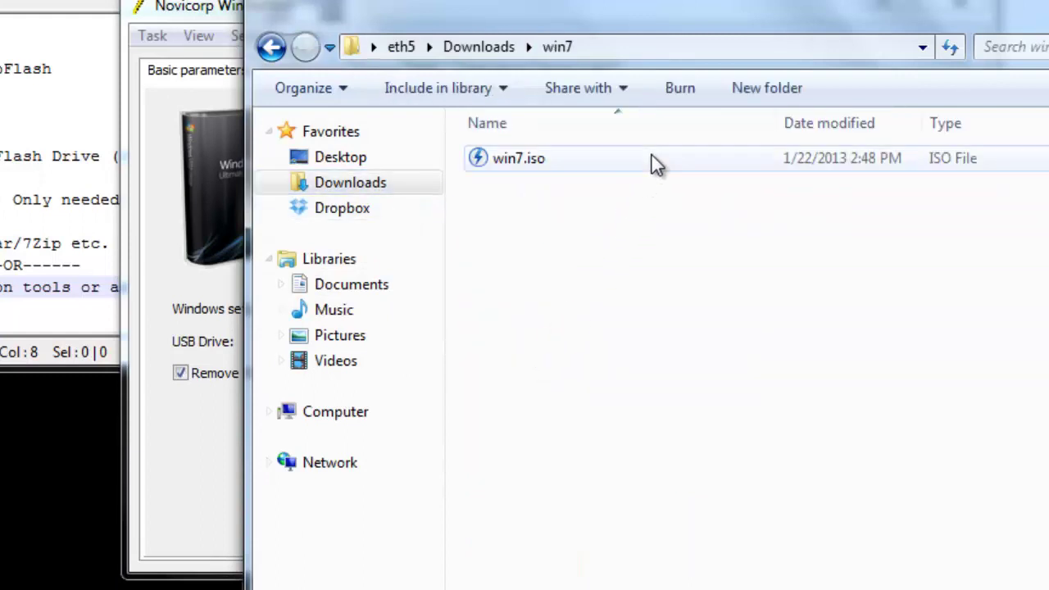
click(655, 162)
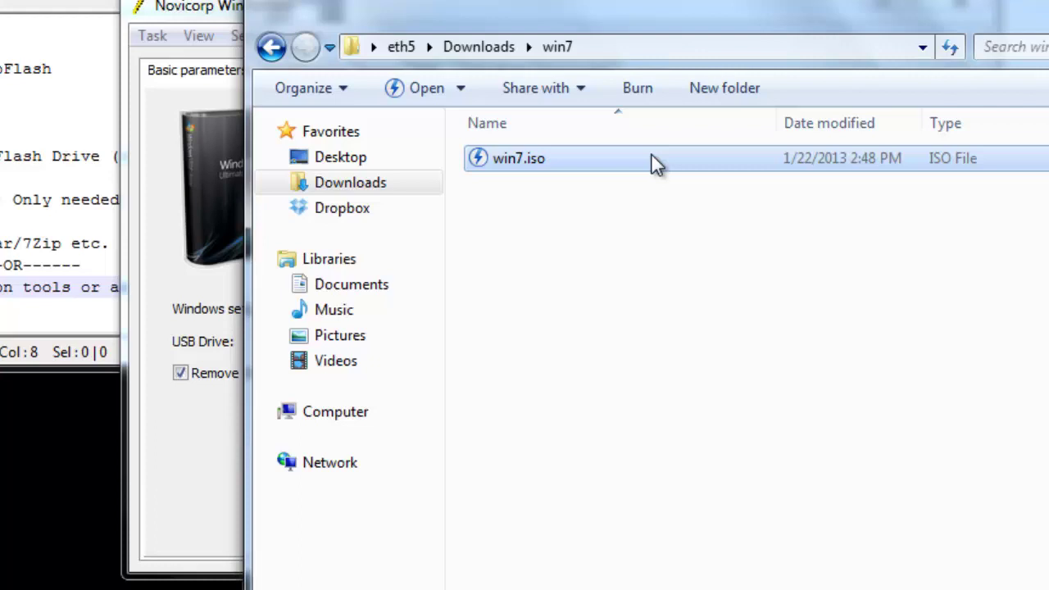
click(652, 202)
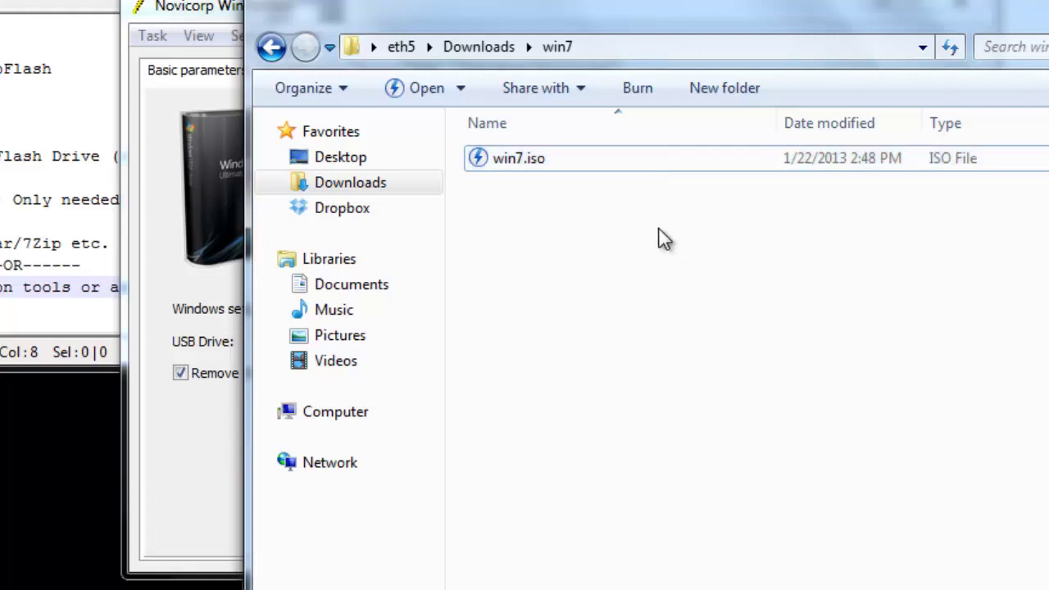
click(635, 154)
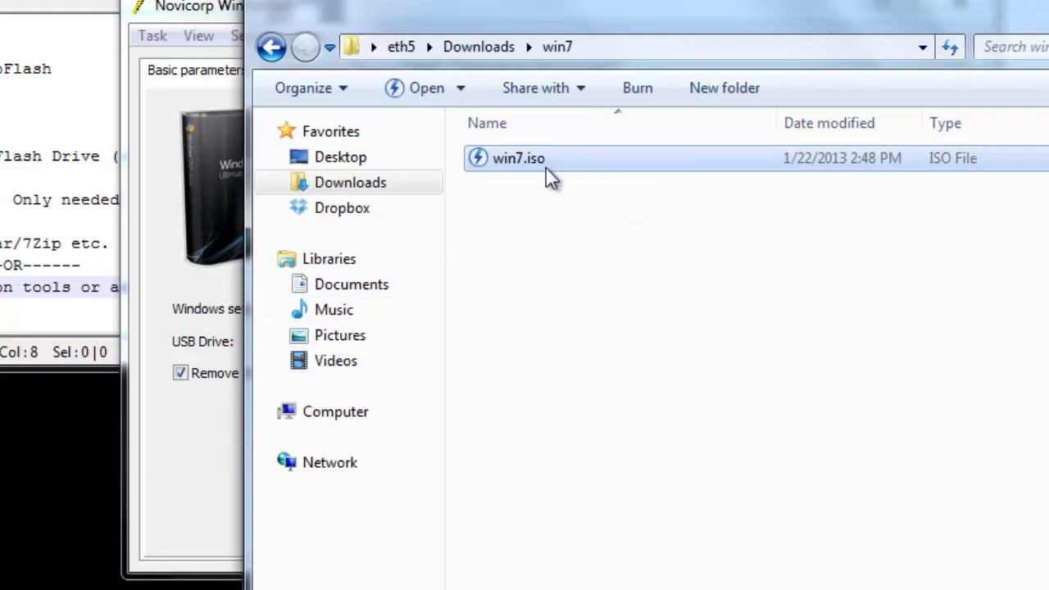
- Mark the Winrar/7Zip line among the optional-tools notes in Notepad++
click(62, 244)
drag(792, 391, 164, 332)
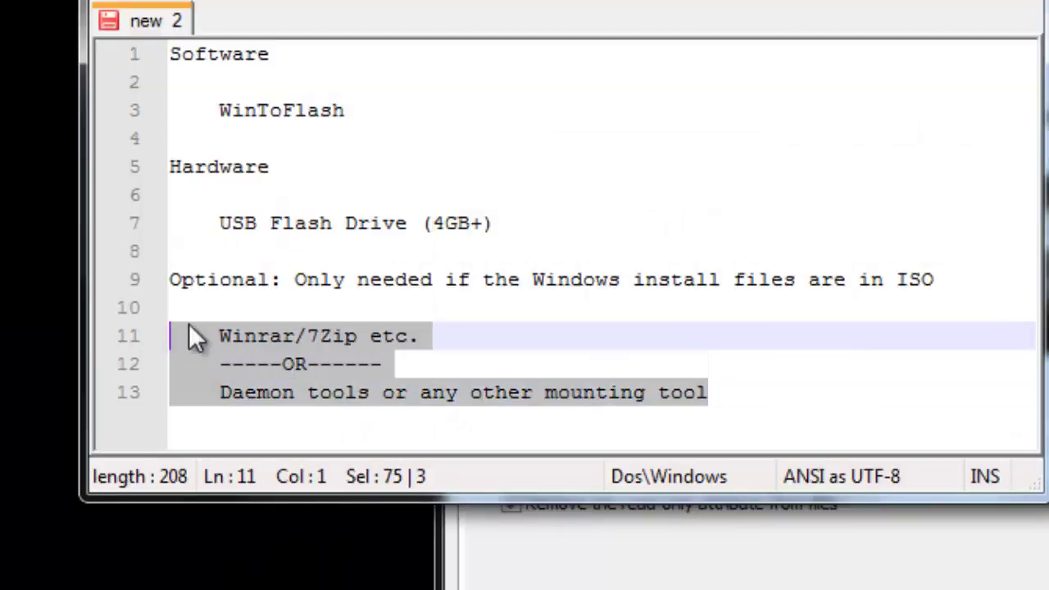
click(408, 319)
drag(420, 336, 172, 336)
key(alt+Tab)
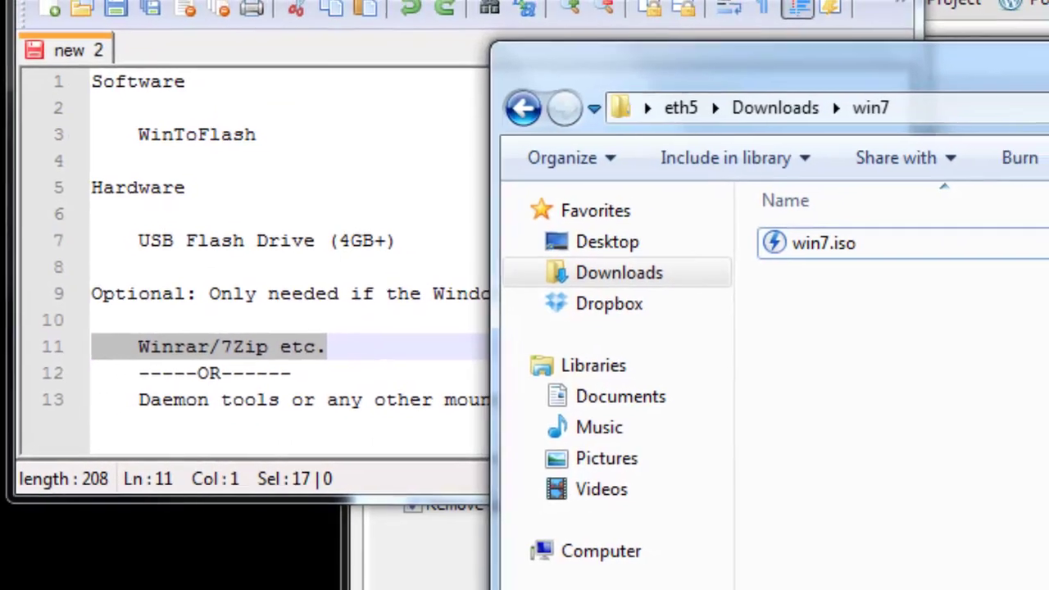
- Select win7.iso and bring up its context-menu actions
click(1039, 250)
right_click(1031, 269)
click(843, 276)
right_click(831, 261)
mouse_move(906, 303)
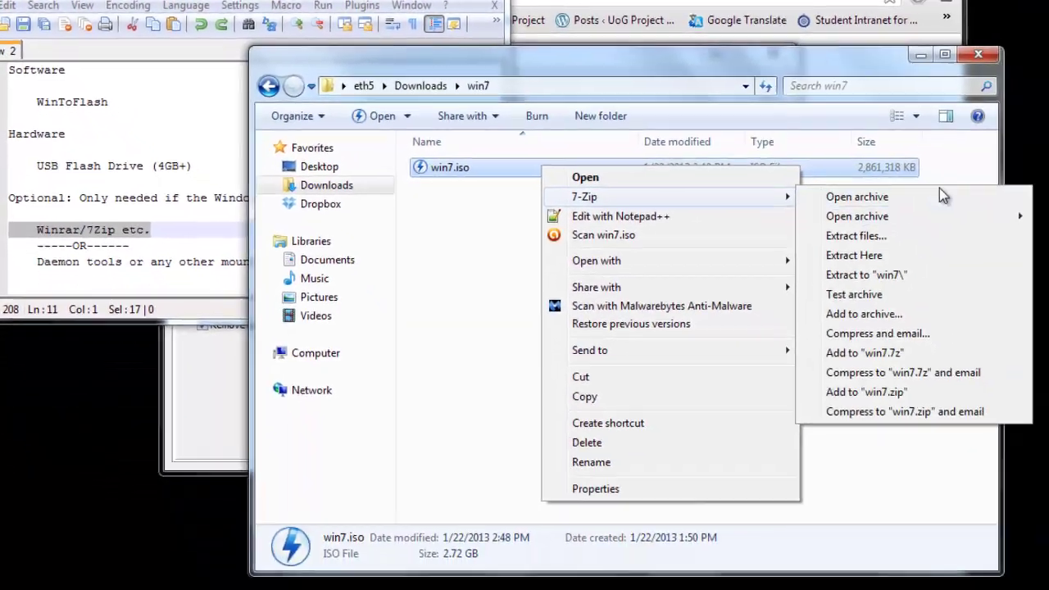
- Select the note about mounting with Daemon tools in Notepad++
click(115, 262)
click(619, 174)
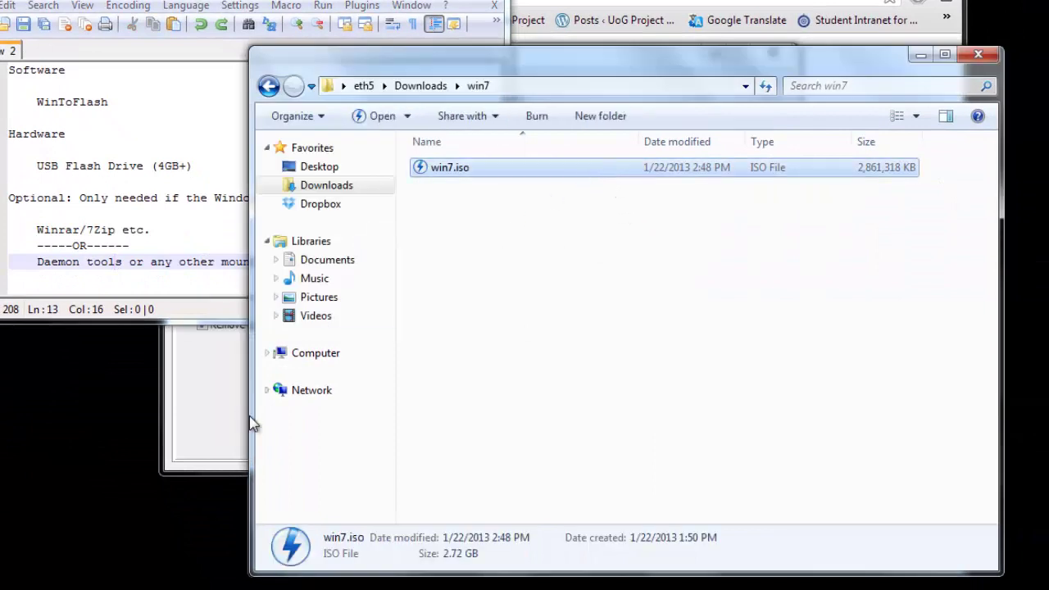
click(64, 261)
key(End)
drag(39, 261, 279, 261)
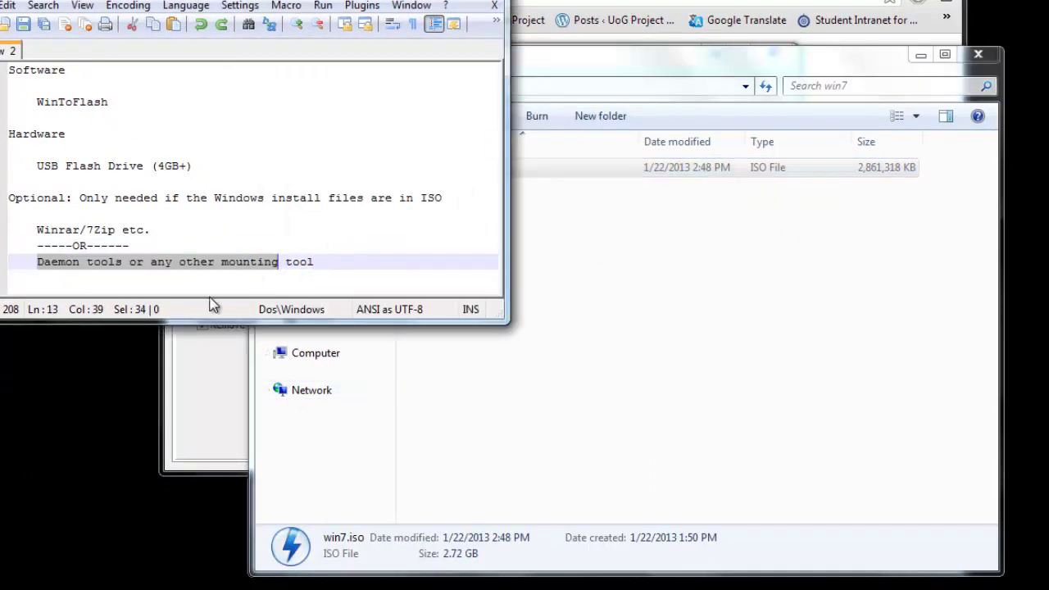
- Mount win7.iso as a disc by double-clicking it in the win7 folder
click(651, 302)
click(520, 177)
right_click(471, 166)
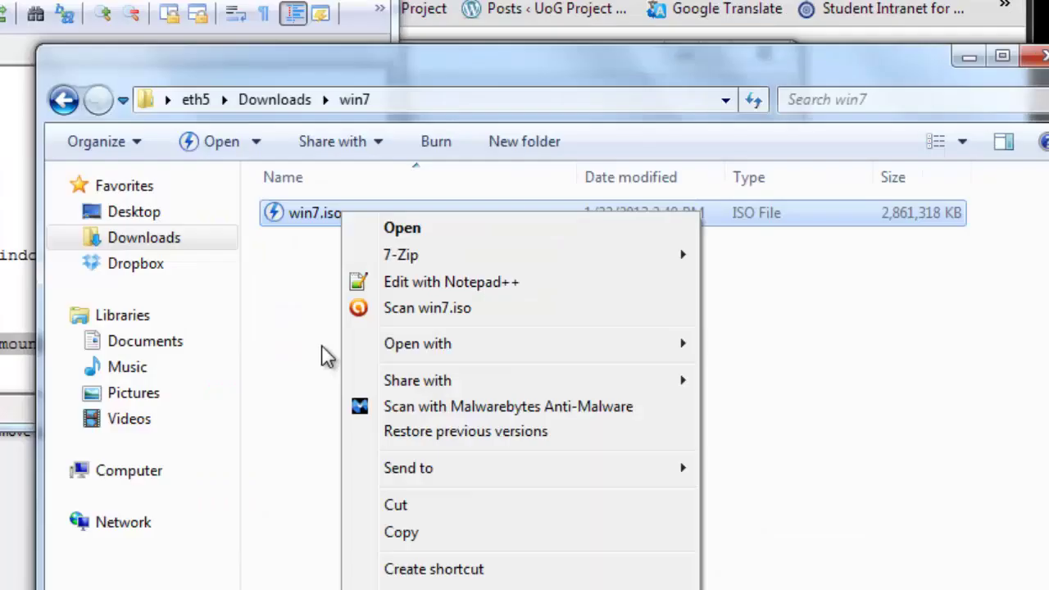
click(457, 270)
double_click(453, 175)
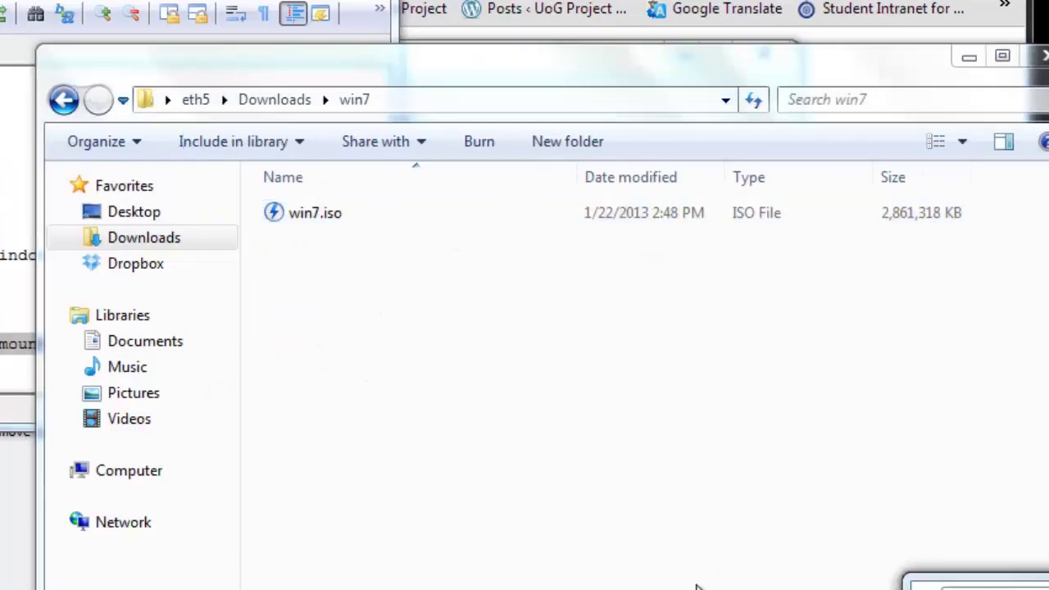
- Pick the mounted BD-ROM Drive (F:) so the setup files path reads F:\
click(189, 472)
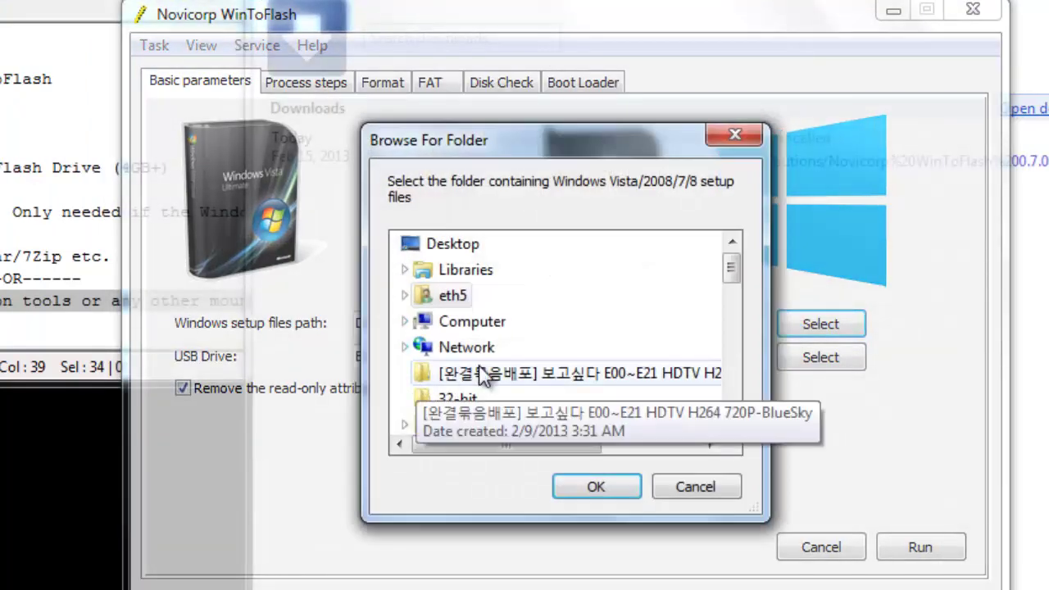
scroll(733, 276, down, 1)
click(404, 243)
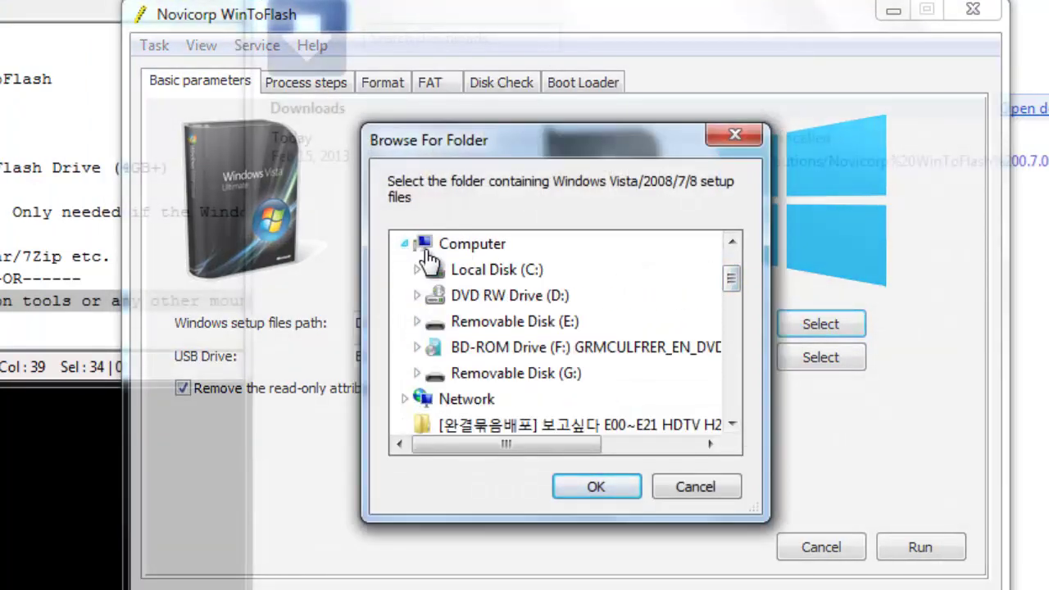
click(560, 352)
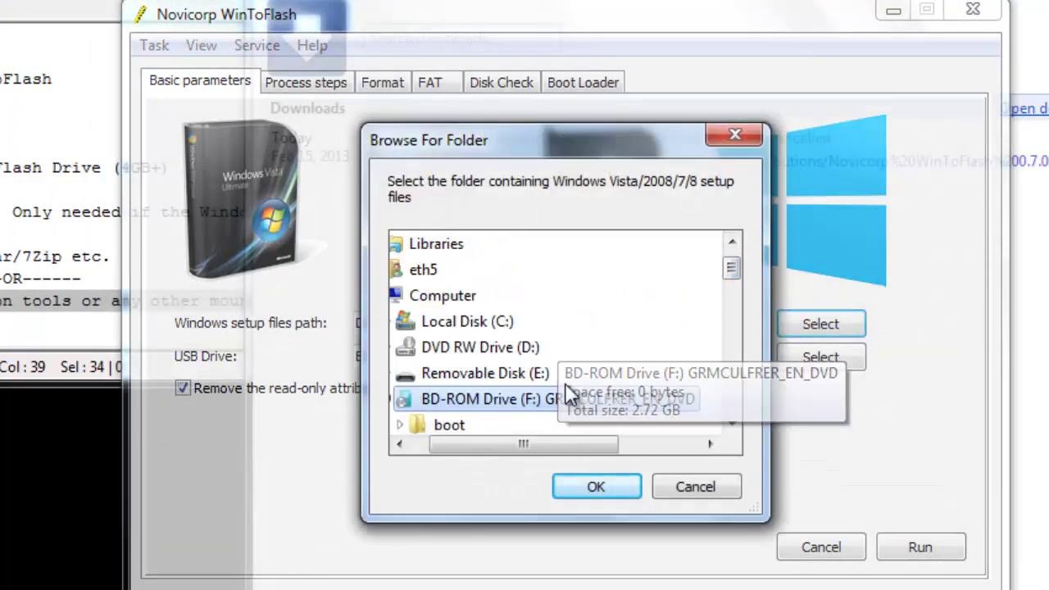
click(614, 485)
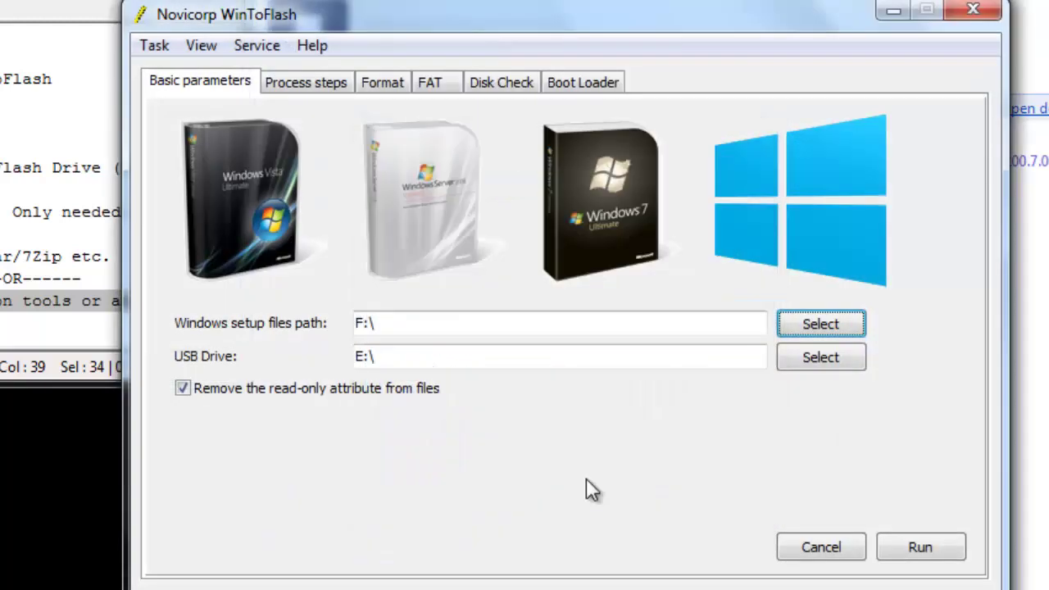
click(402, 328)
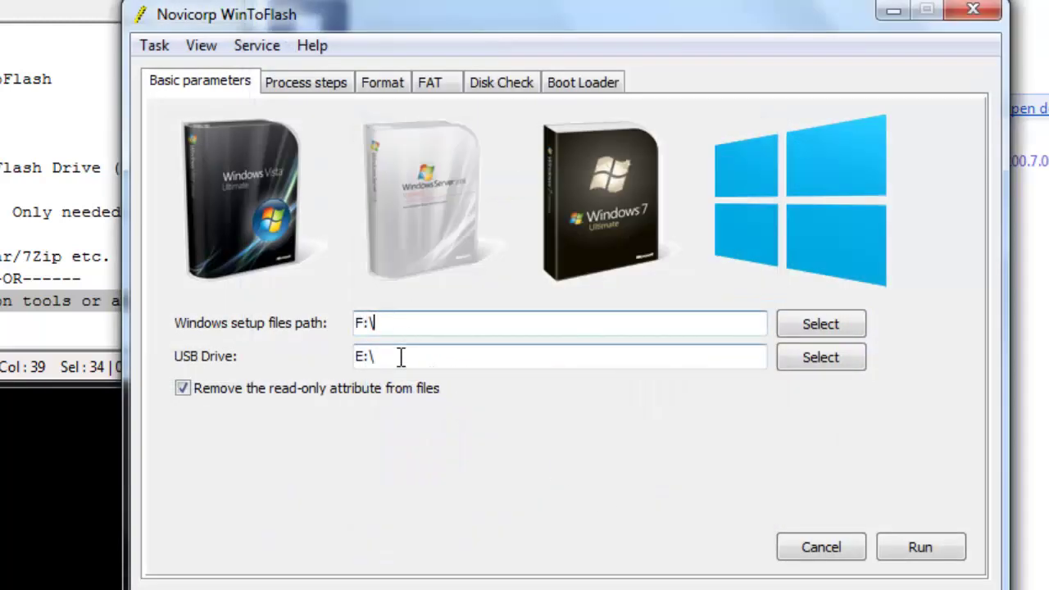
click(401, 356)
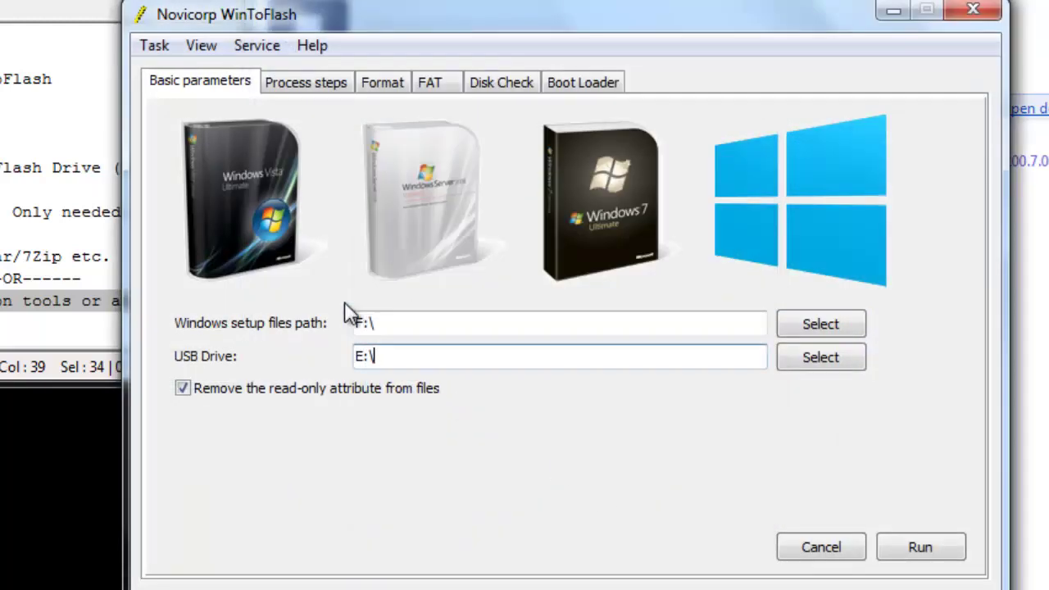
- Choose Removable Disk (G:) in the drive picker so USB Drive reads G:\
click(811, 367)
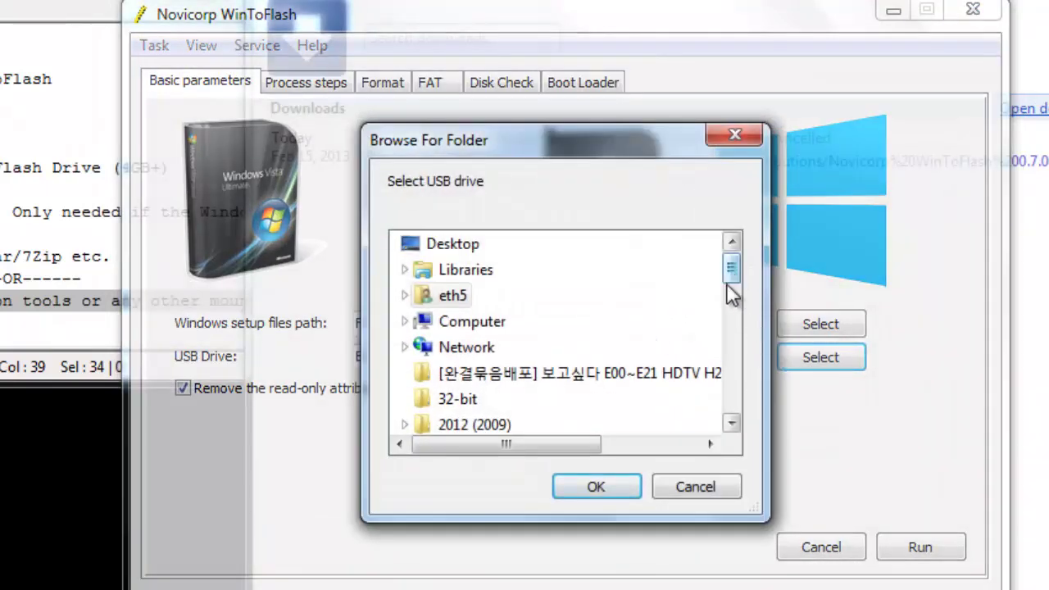
drag(731, 268, 731, 281)
click(404, 270)
click(564, 400)
click(594, 491)
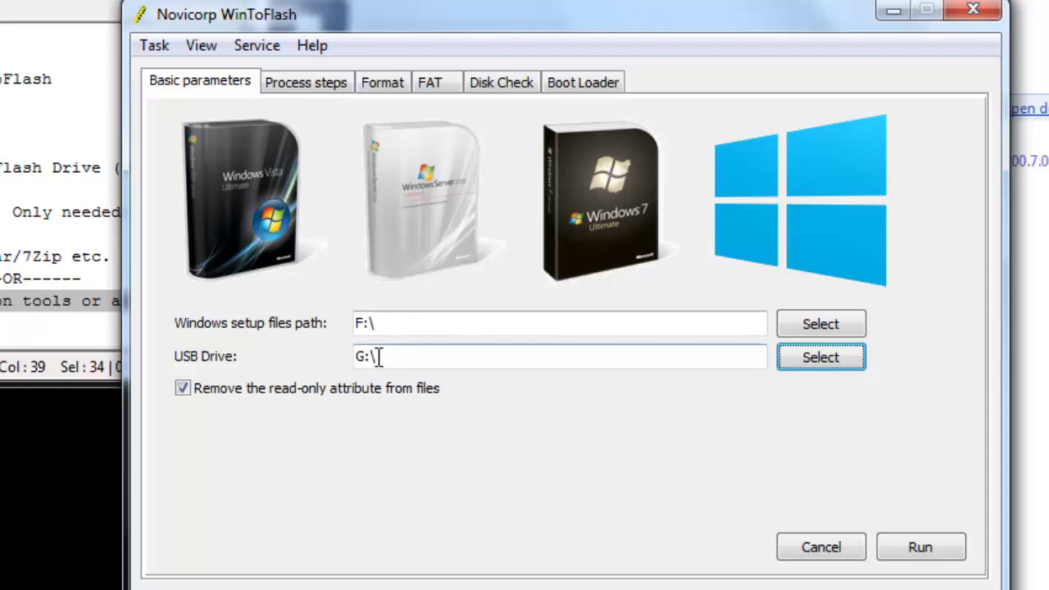
- Run the task, accept the Windows license and the restriction notice, and copy setup to 100%
click(925, 548)
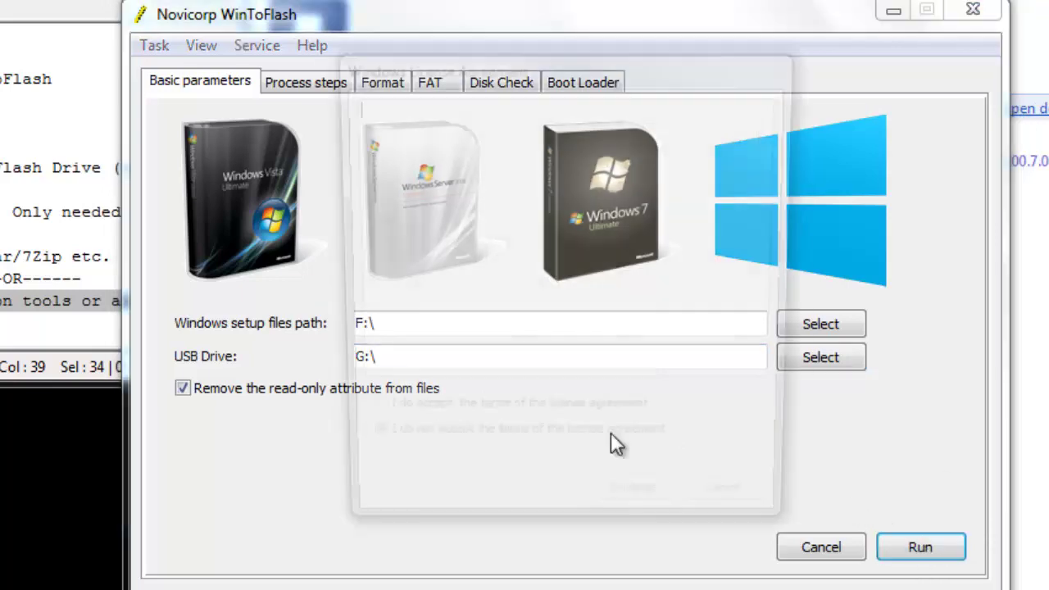
click(527, 421)
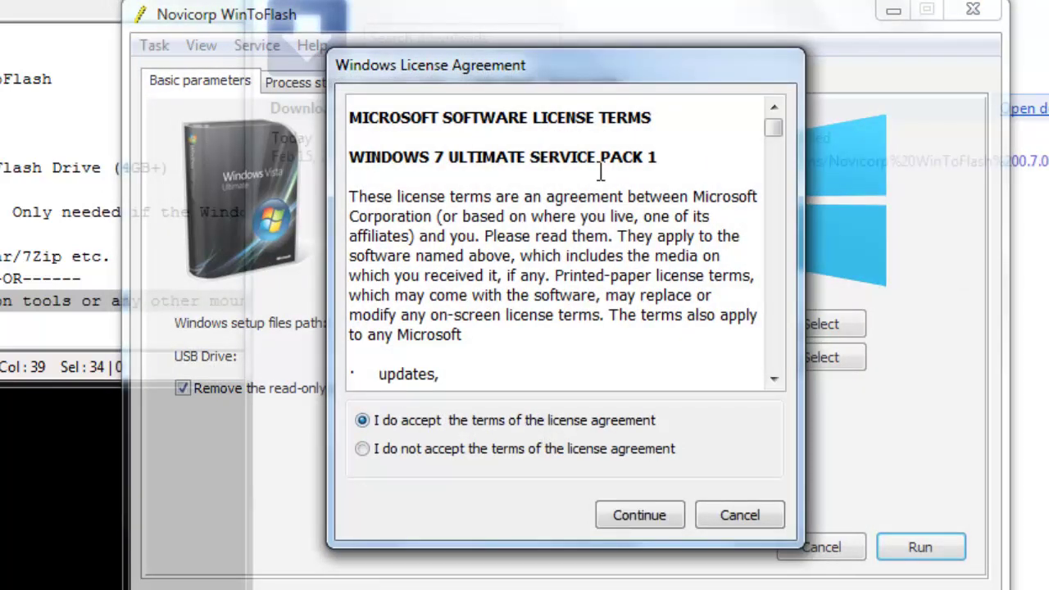
drag(608, 75, 851, 0)
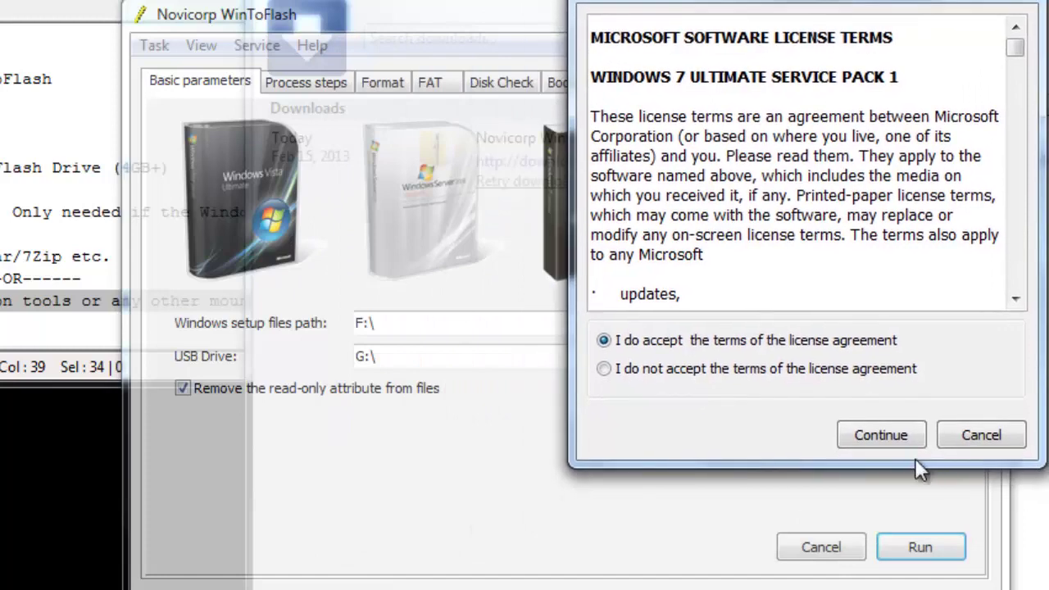
click(890, 439)
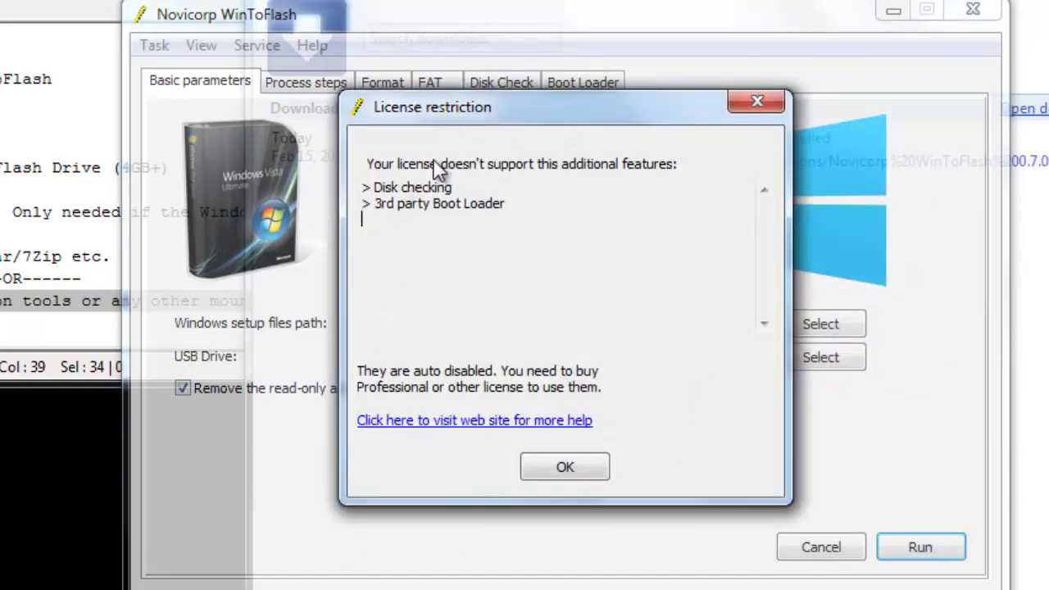
click(564, 468)
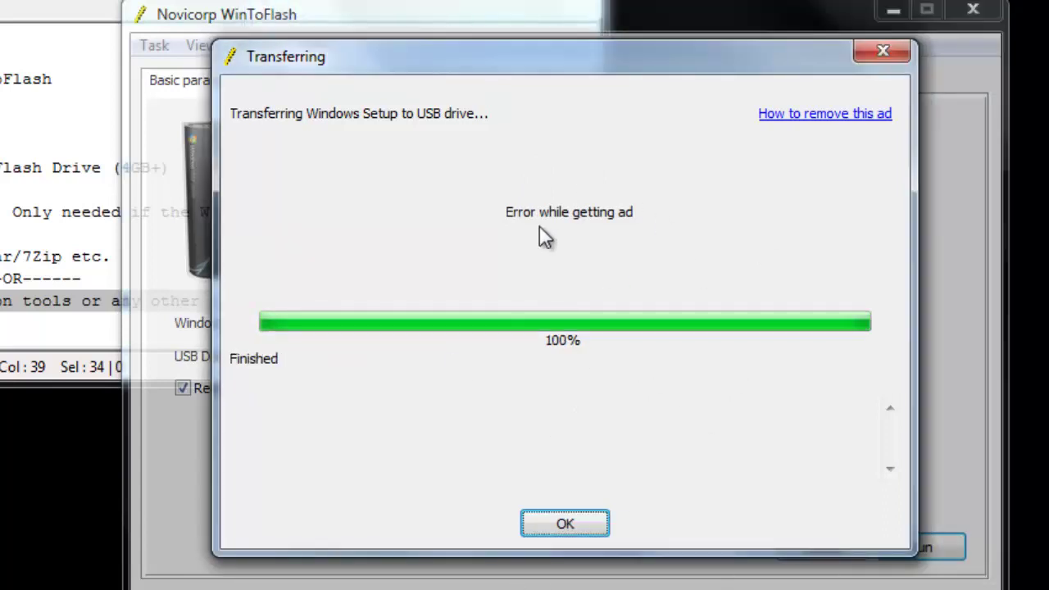
- Dismiss the transfer report, then confirm Removable Disk (G:) holds 2.74 GB on FAT32 and select BD-ROM Drive (F:)
click(572, 525)
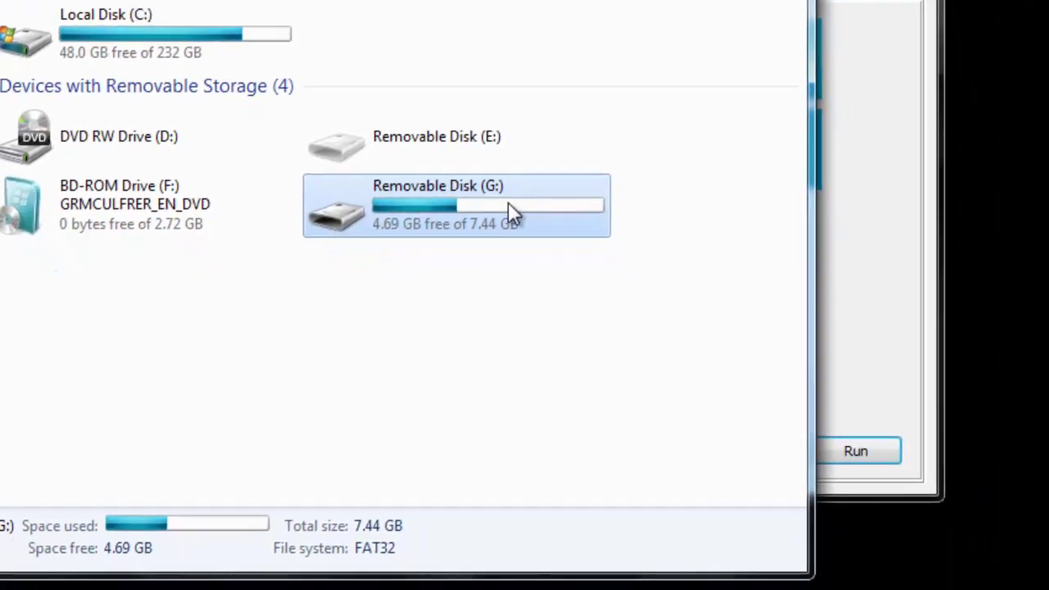
right_click(508, 205)
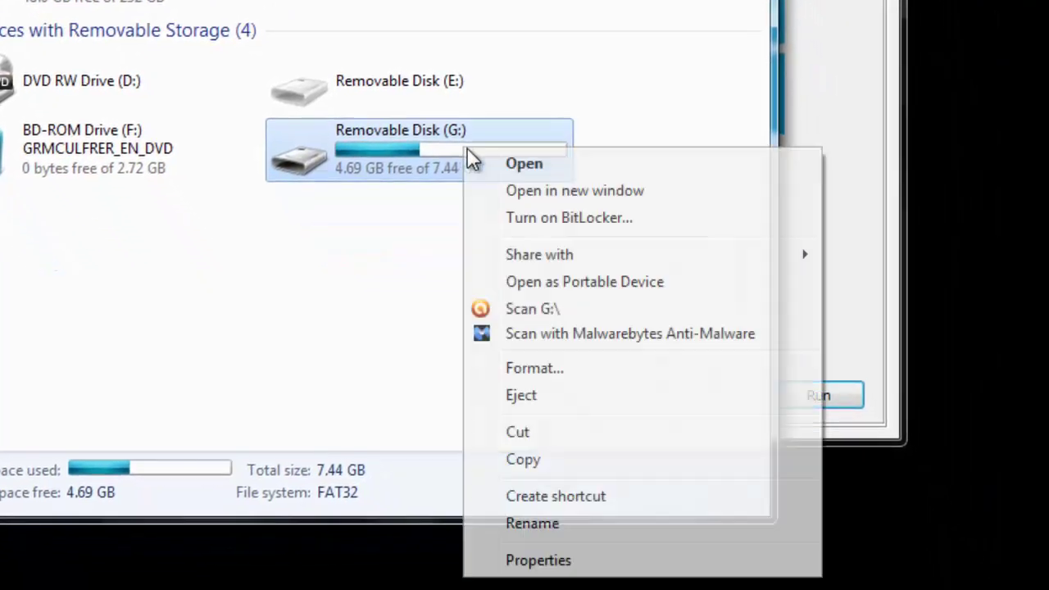
click(524, 560)
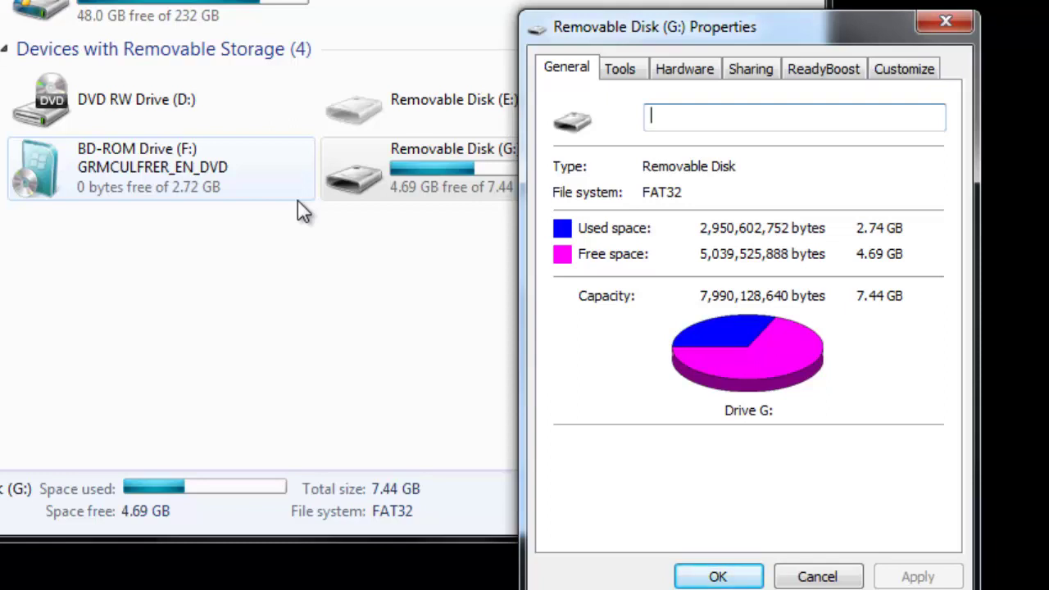
click(237, 187)
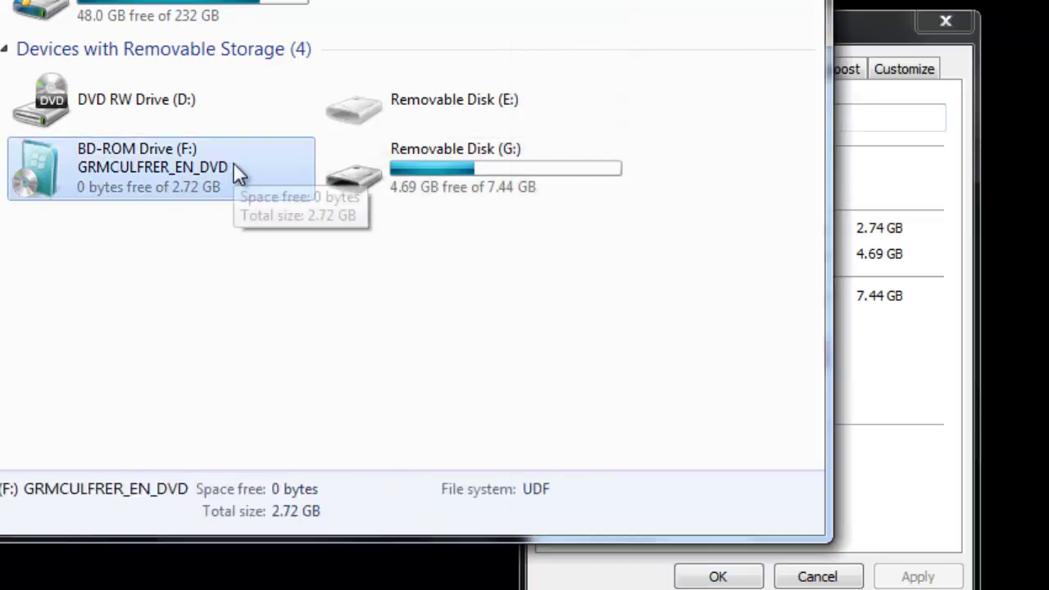